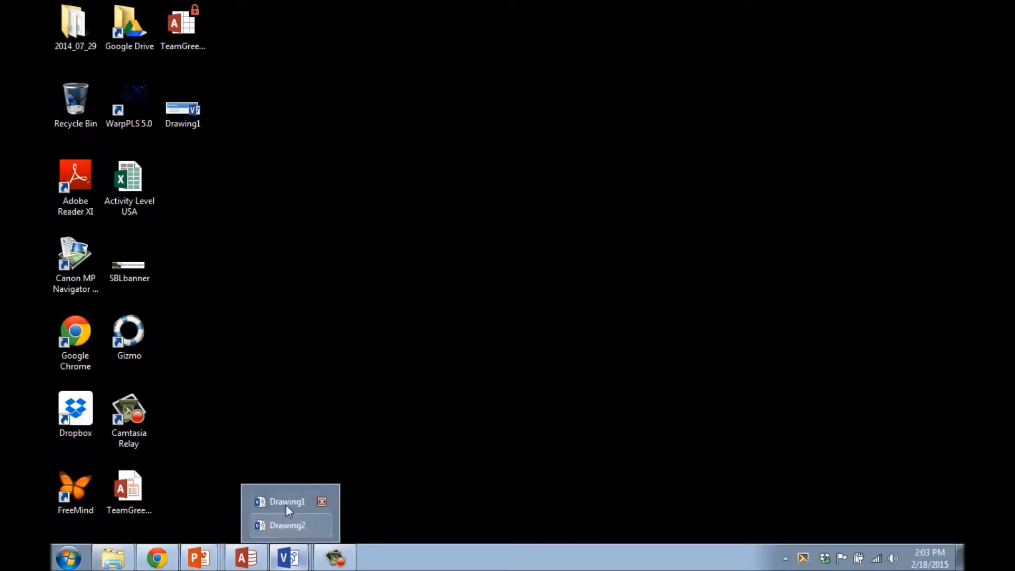
# Step: Switch to the Drawing1 window in Visio and create a new drawing from the UML Class template in the Software category
pyautogui.click(287, 502)
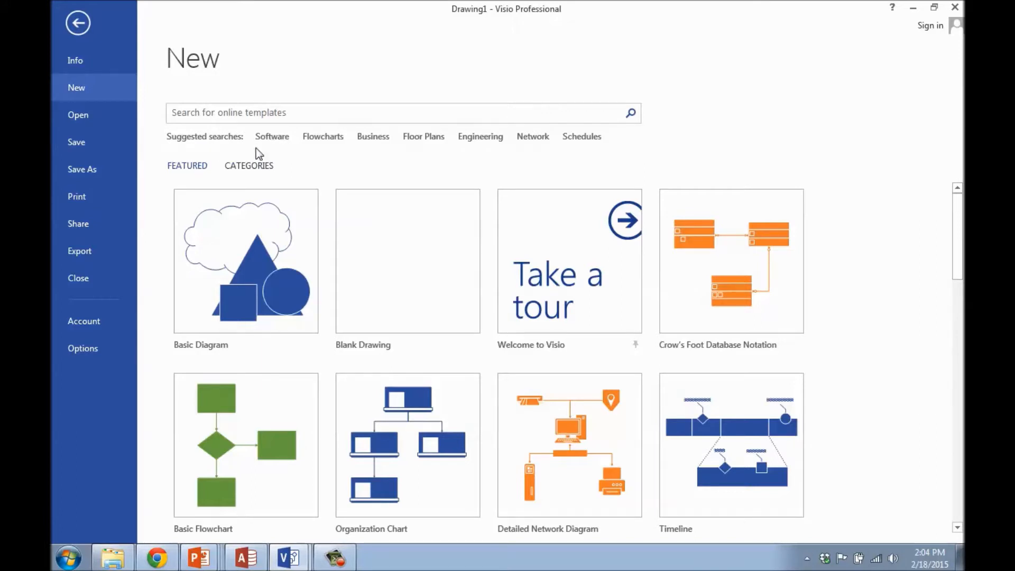
pyautogui.click(271, 137)
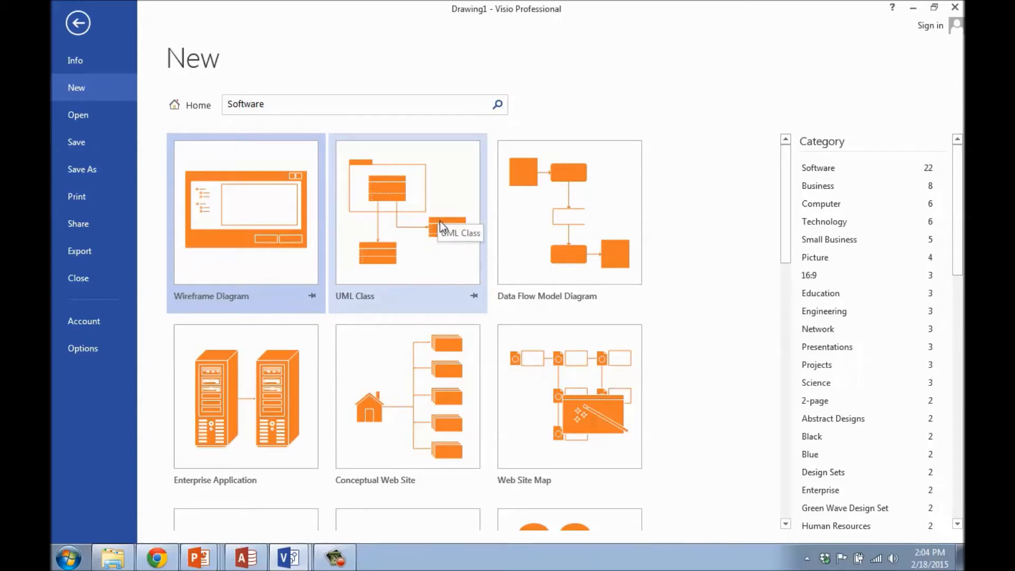
pyautogui.scroll(-7, 434, 218)
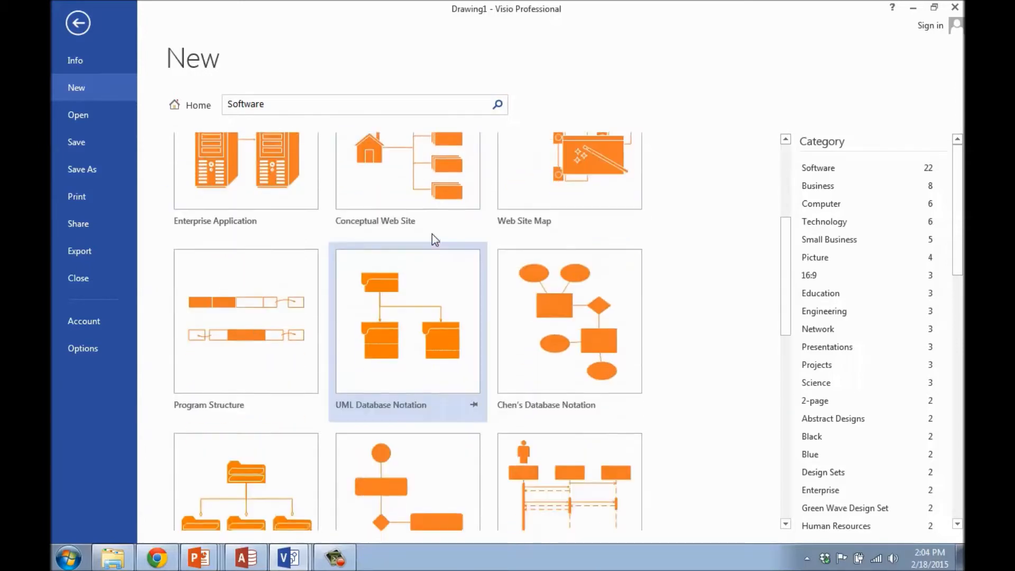
pyautogui.scroll(-5, 432, 236)
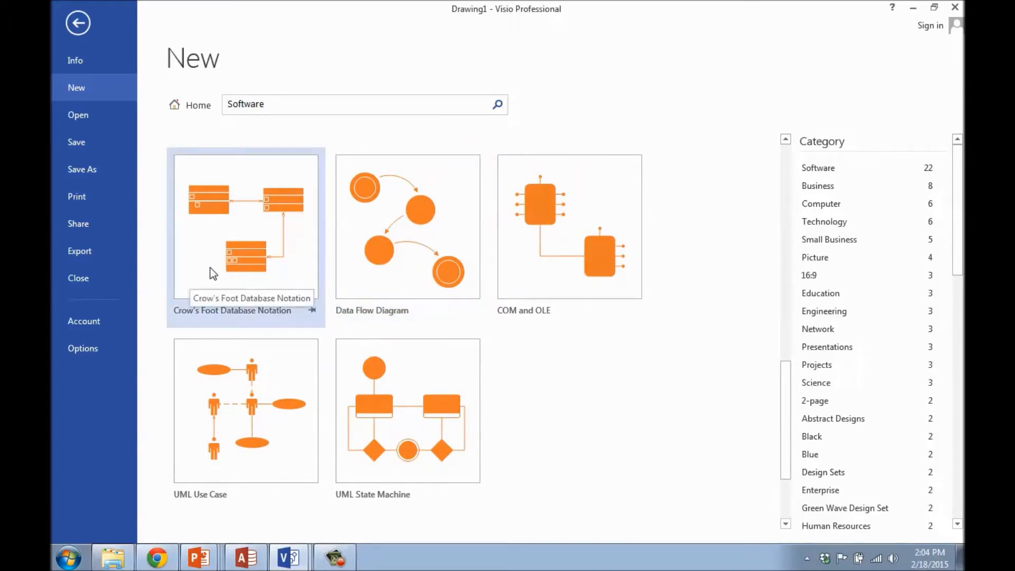
pyautogui.scroll(12, 254, 261)
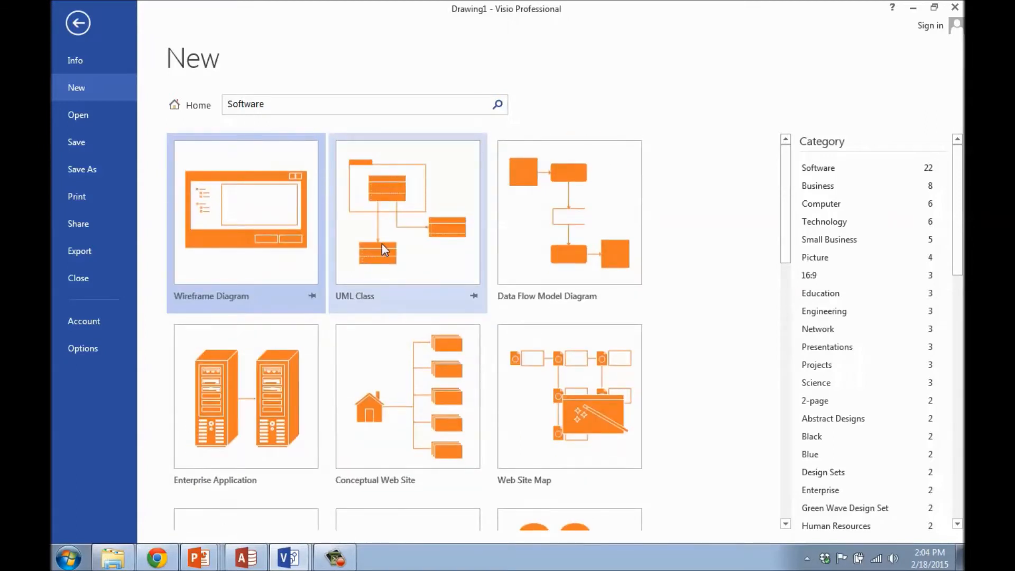
pyautogui.scroll(-12, 381, 243)
pyautogui.scroll(-3, 365, 275)
pyautogui.scroll(7, 367, 281)
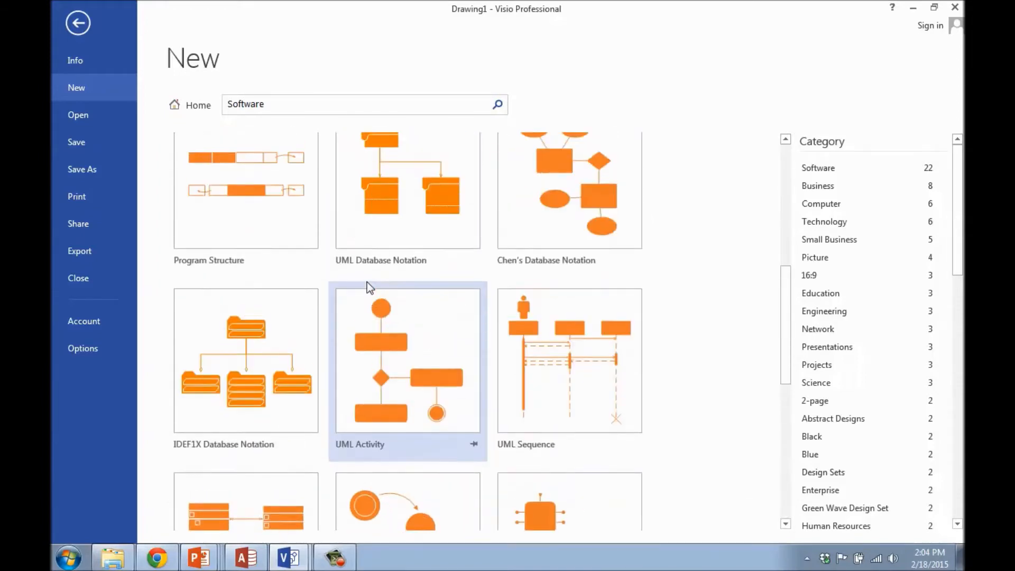
pyautogui.scroll(6, 367, 282)
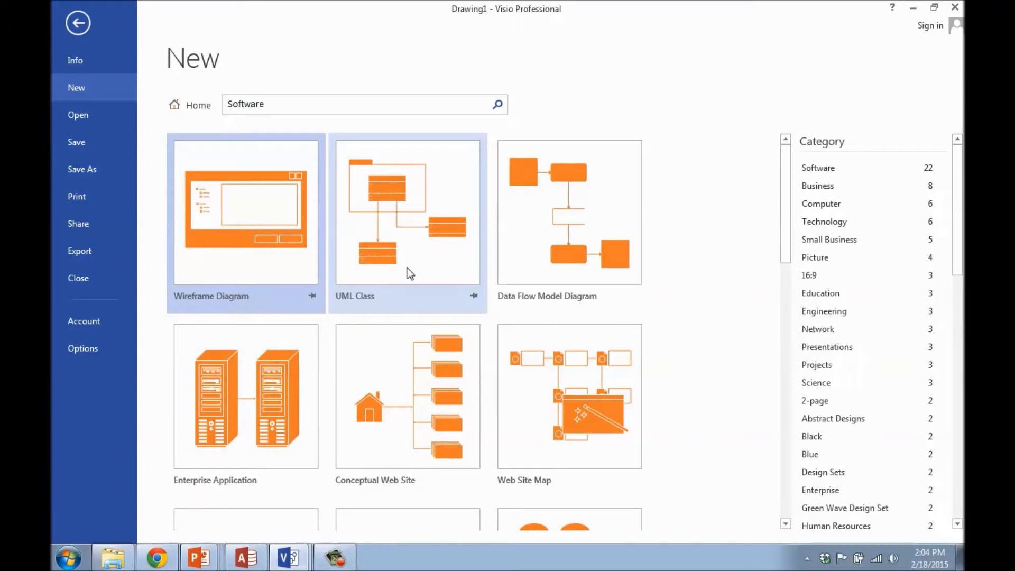
pyautogui.click(389, 222)
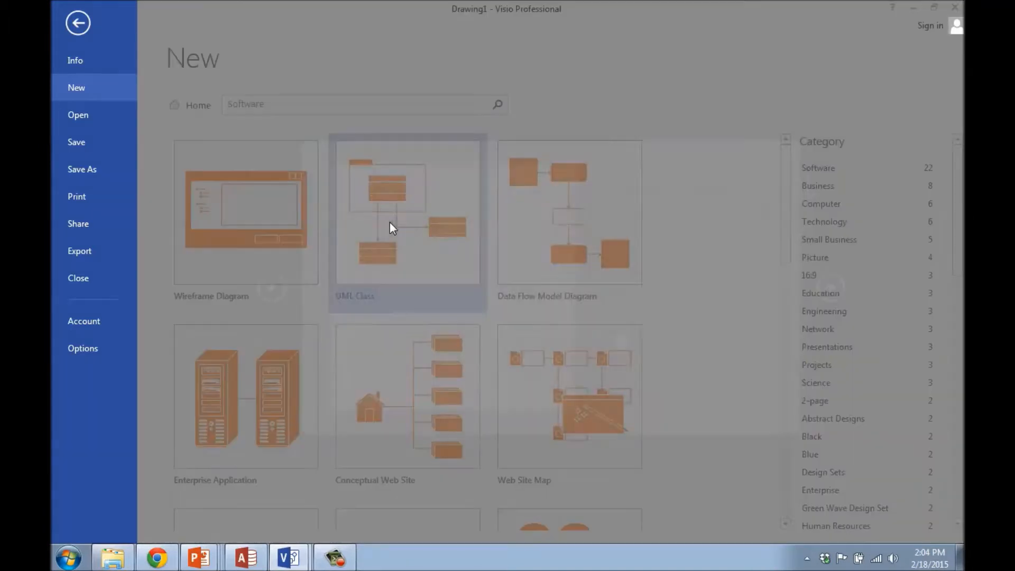
pyautogui.click(599, 361)
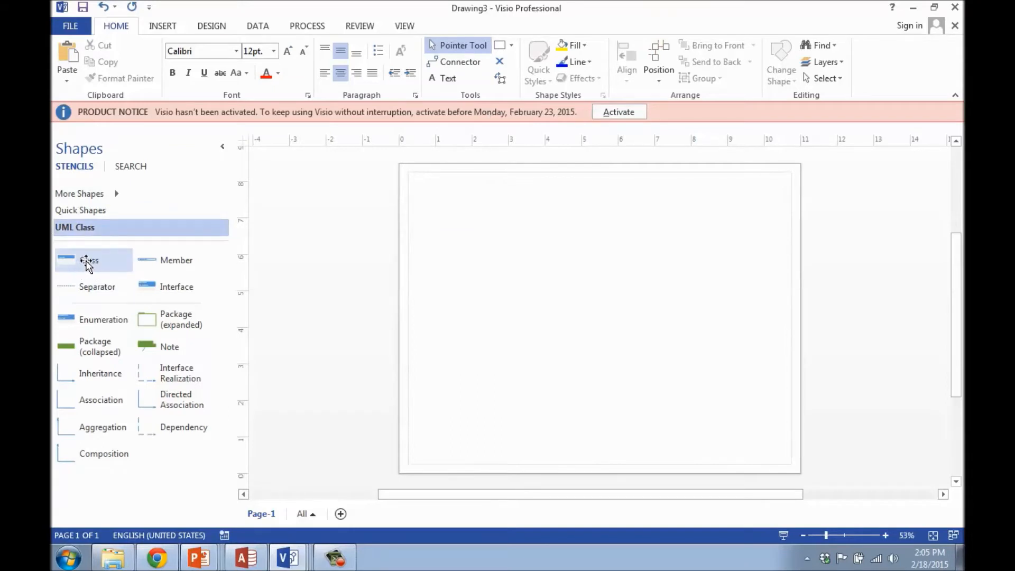
# Step: Place a Class shape in the upper-left area of the page and name it PatientDemographics
pyautogui.moveTo(86, 260); pyautogui.dragTo(472, 232)
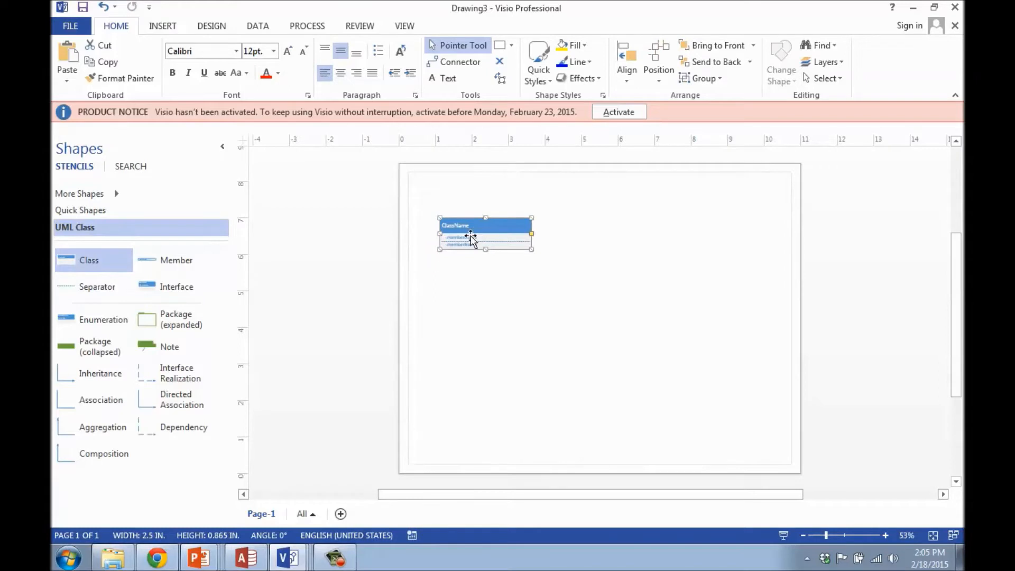
pyautogui.doubleClick(468, 225)
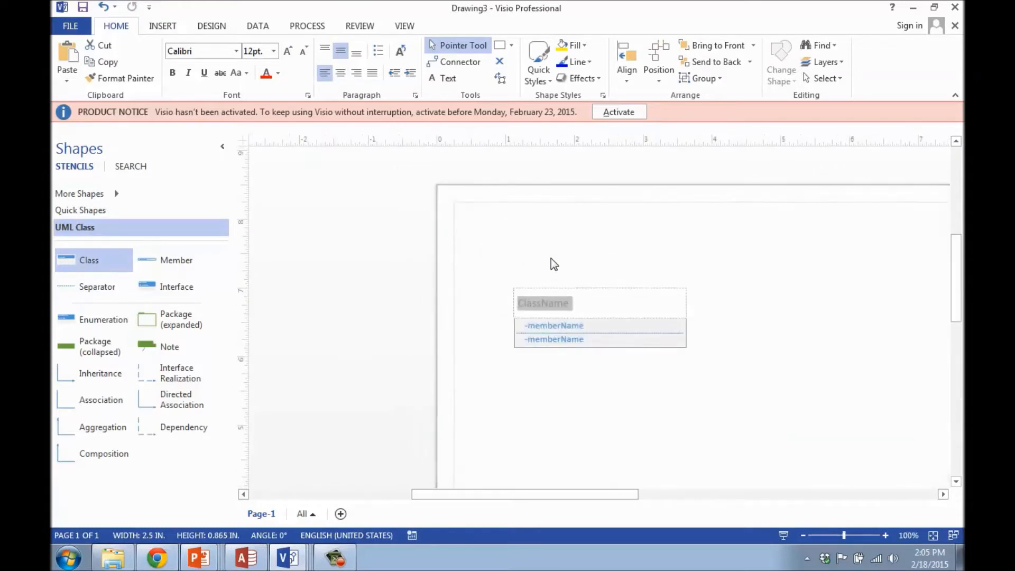
pyautogui.write('Patient')
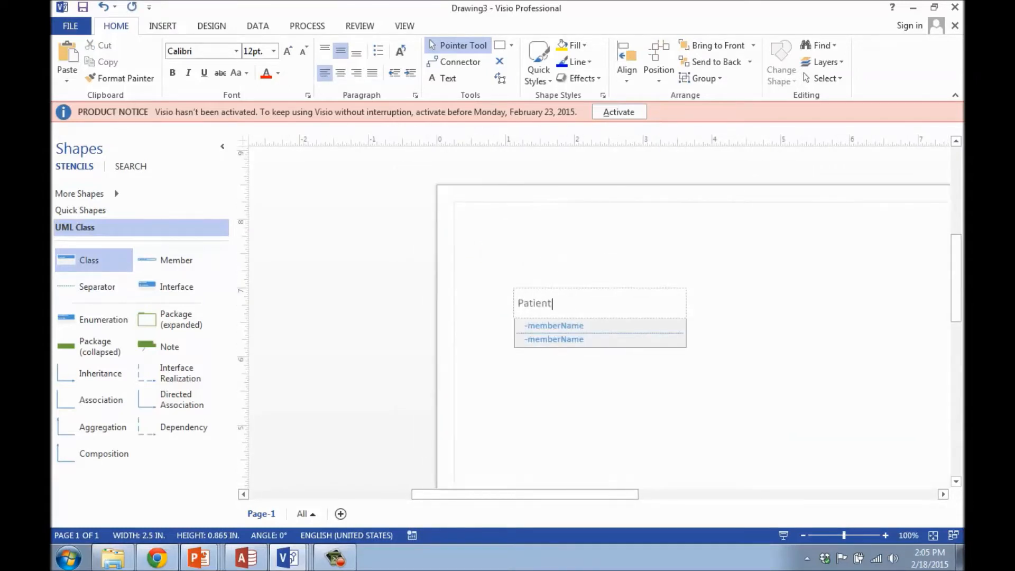
pyautogui.write('Demographics')
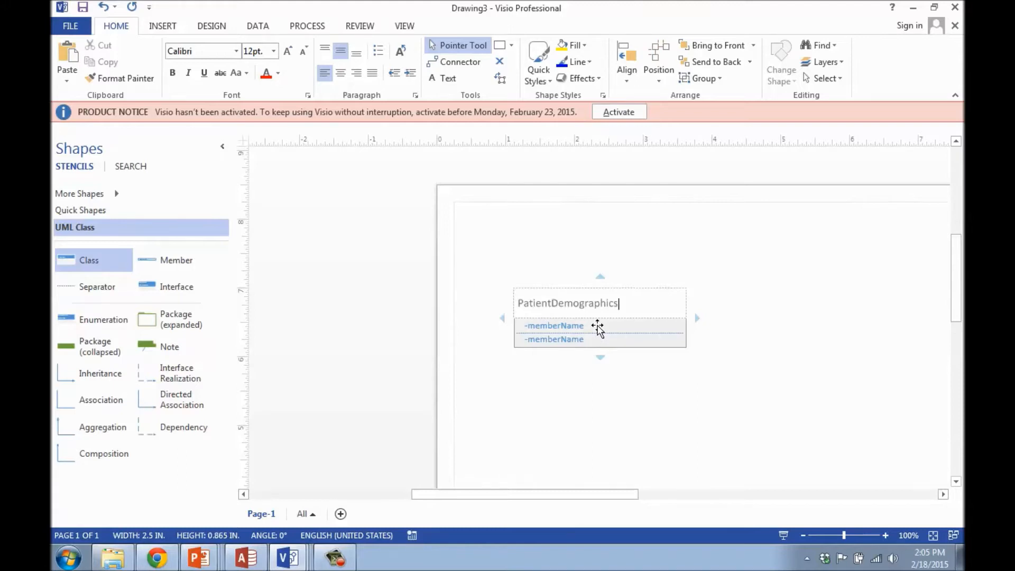
# Step: Rename the two default members of the PatientDemographics class as MRN and FirstName
pyautogui.click(597, 326)
pyautogui.click(597, 326)
pyautogui.doubleClick(573, 325)
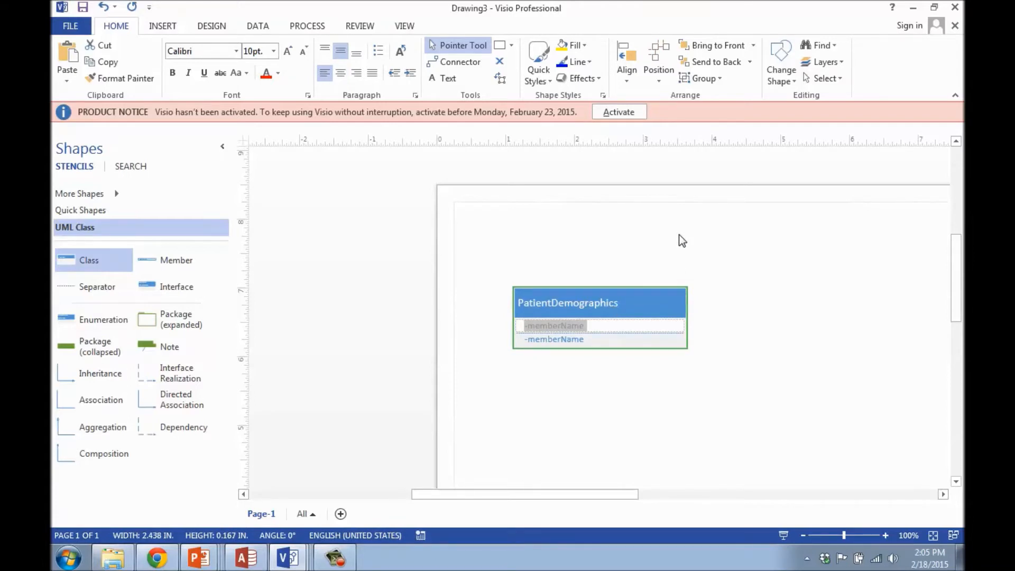
pyautogui.write('MRN')
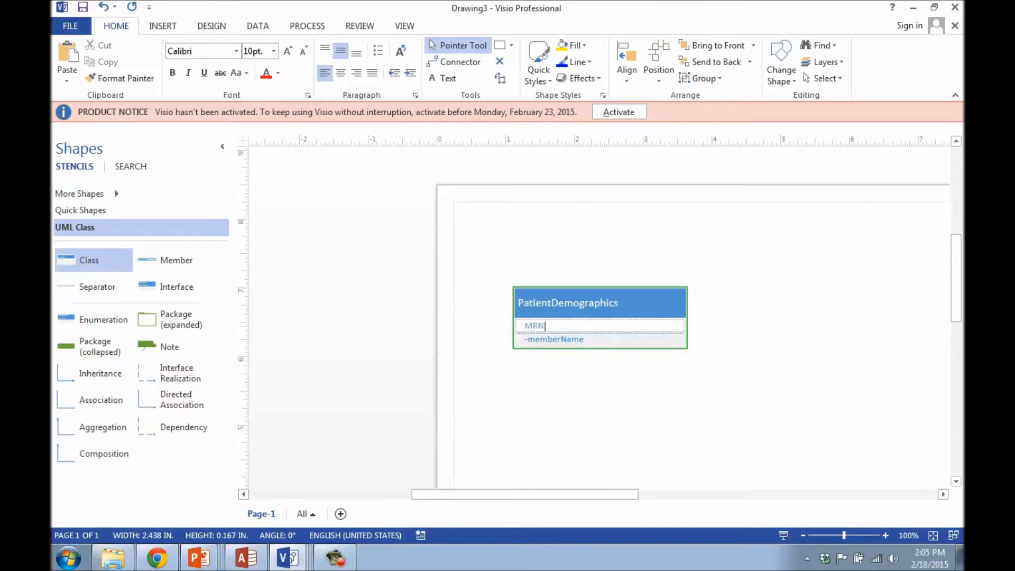
pyautogui.doubleClick(568, 341)
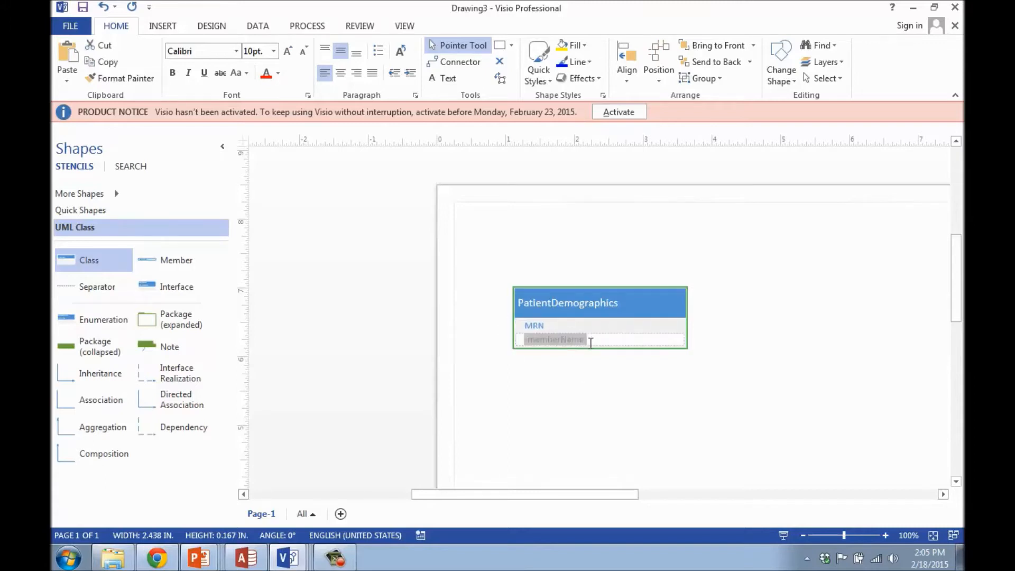
pyautogui.write('FirstName')
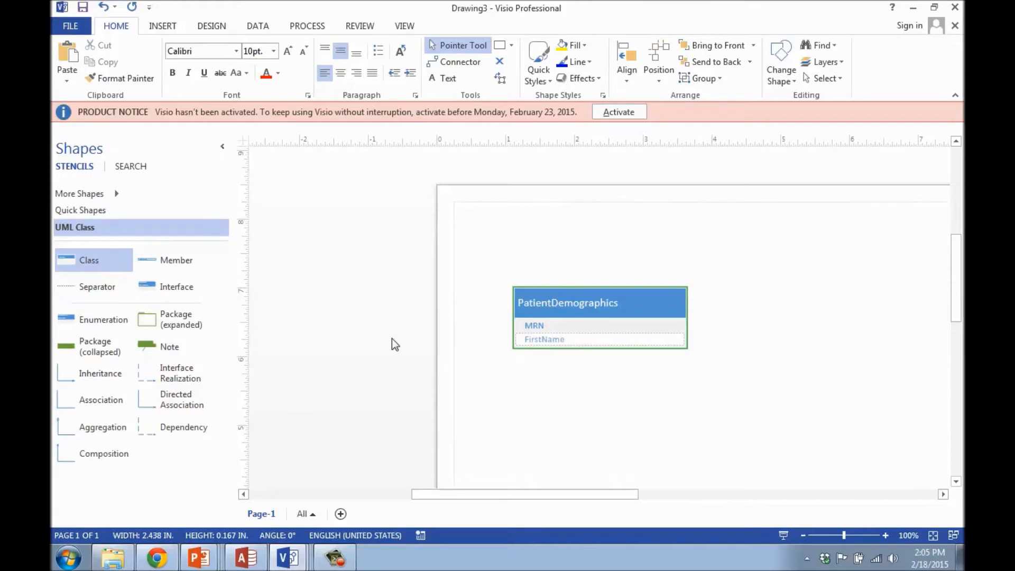
# Step: Add two more members, Middle Initial and LastName, below FirstName in the PatientDemographics class
pyautogui.moveTo(172, 261); pyautogui.dragTo(564, 351)
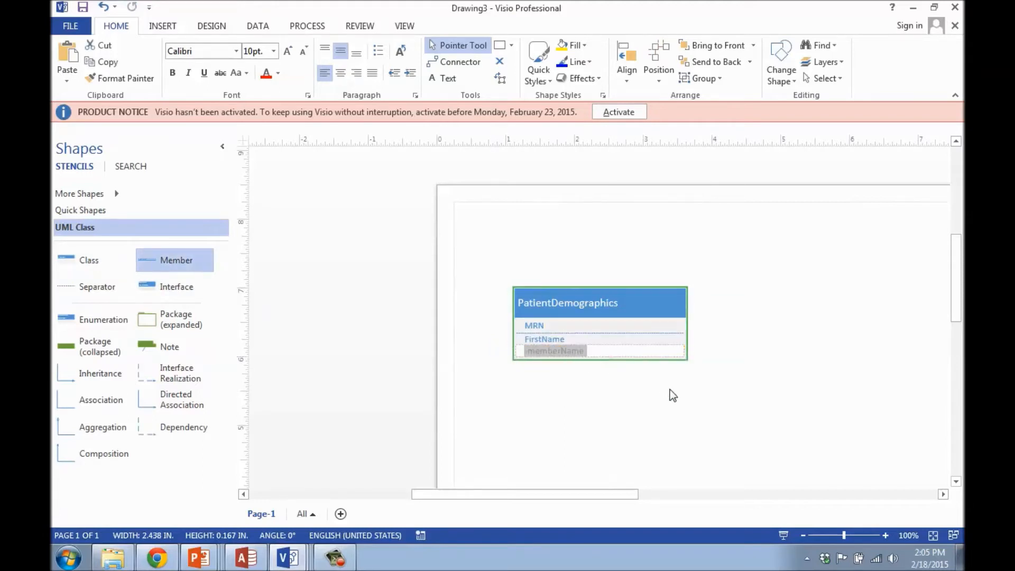
pyautogui.write('Mid')
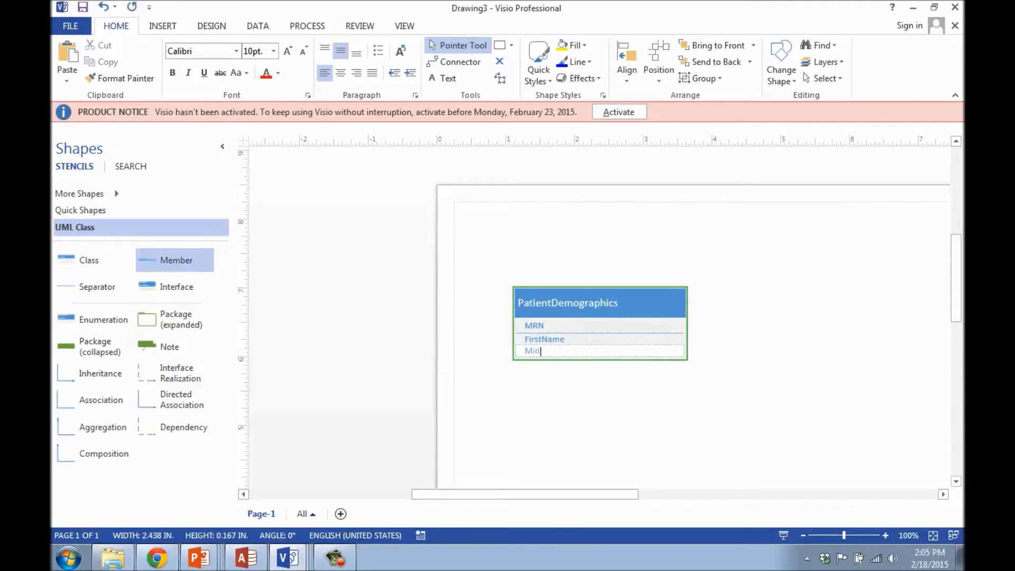
pyautogui.write('dle Initial')
pyautogui.moveTo(167, 267); pyautogui.dragTo(573, 366)
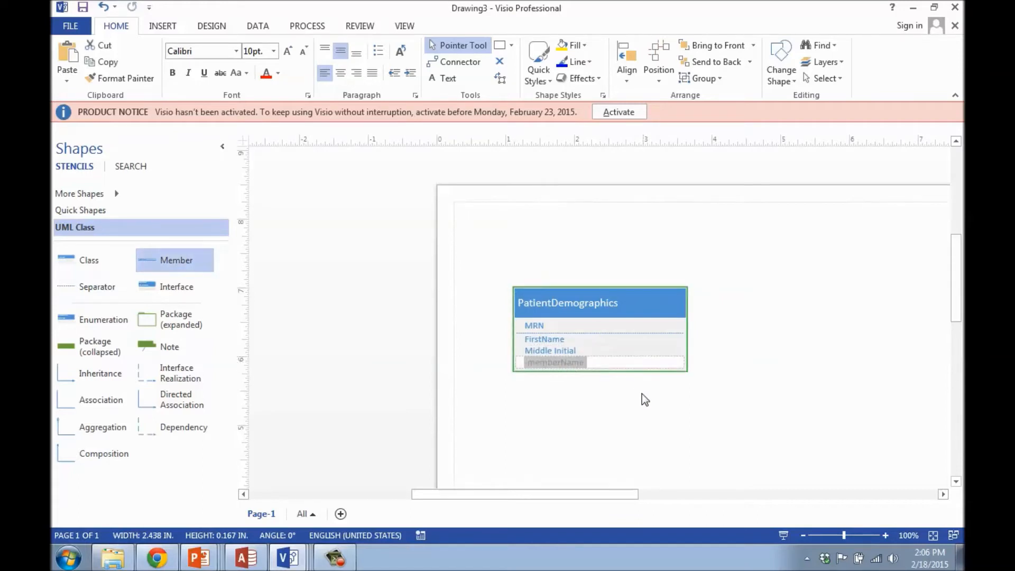
pyautogui.write('LastName')
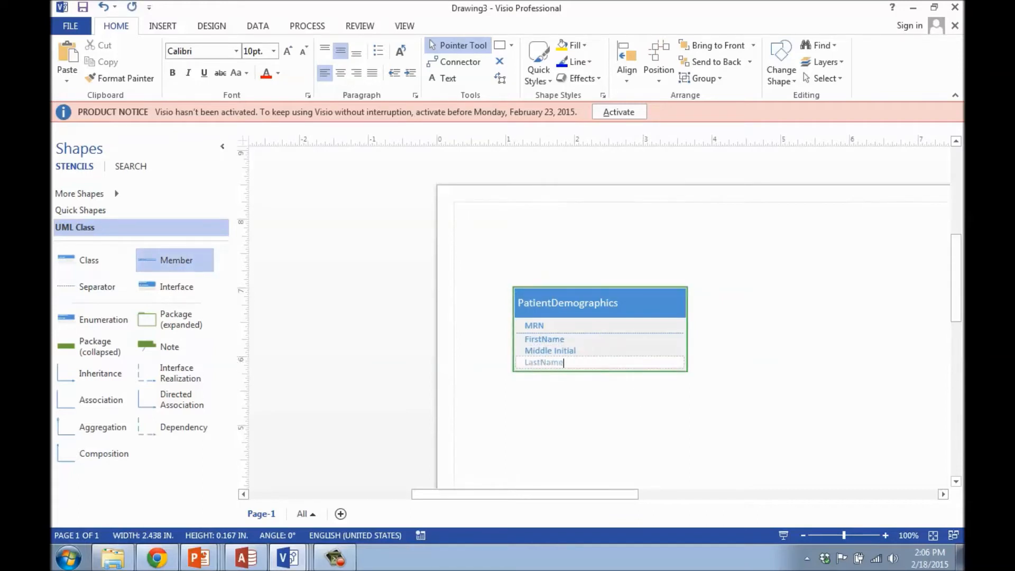
pyautogui.click(581, 408)
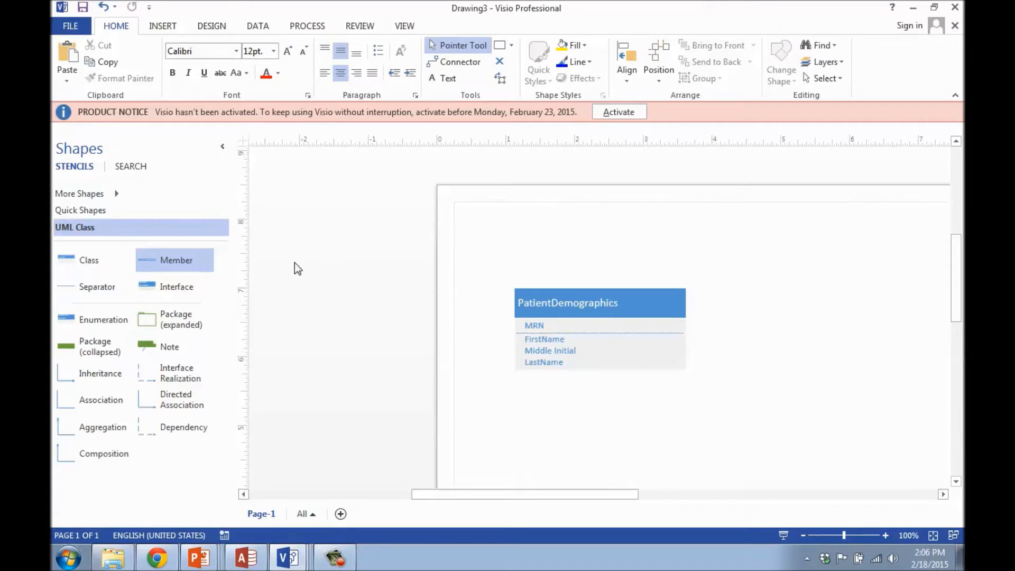
# Step: Place a second Class shape to the right of PatientDemographics and name it Address
pyautogui.moveTo(96, 258); pyautogui.dragTo(794, 317)
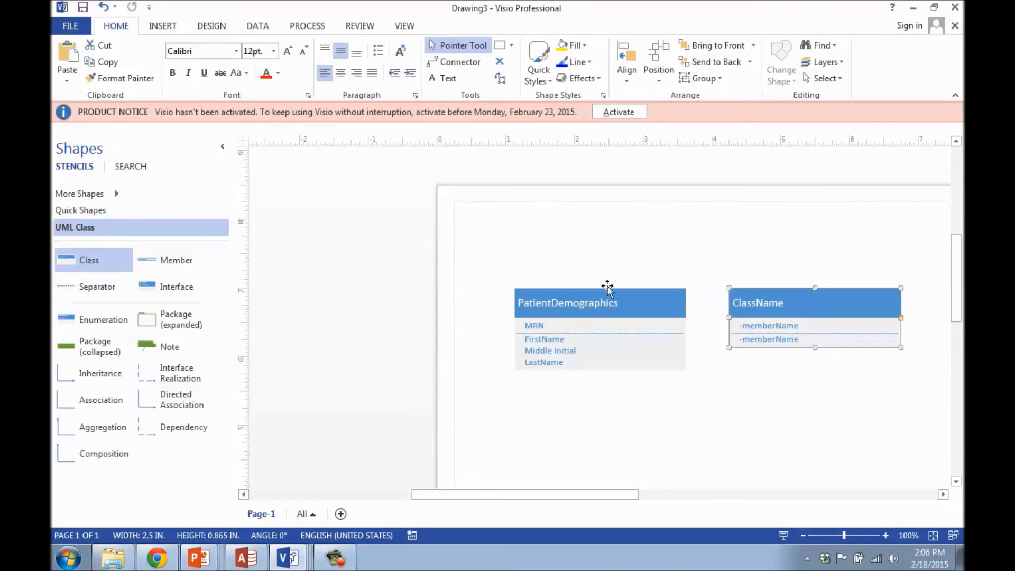
pyautogui.doubleClick(782, 303)
pyautogui.write('Address')
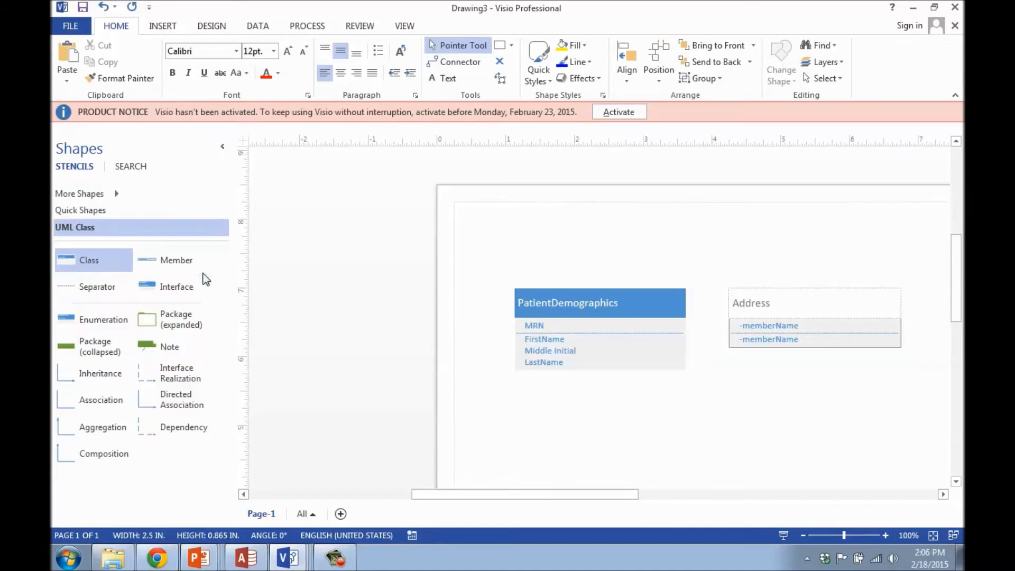
# Step: Rename the two default members of the Address class as AddressID and Street No
pyautogui.click(782, 326)
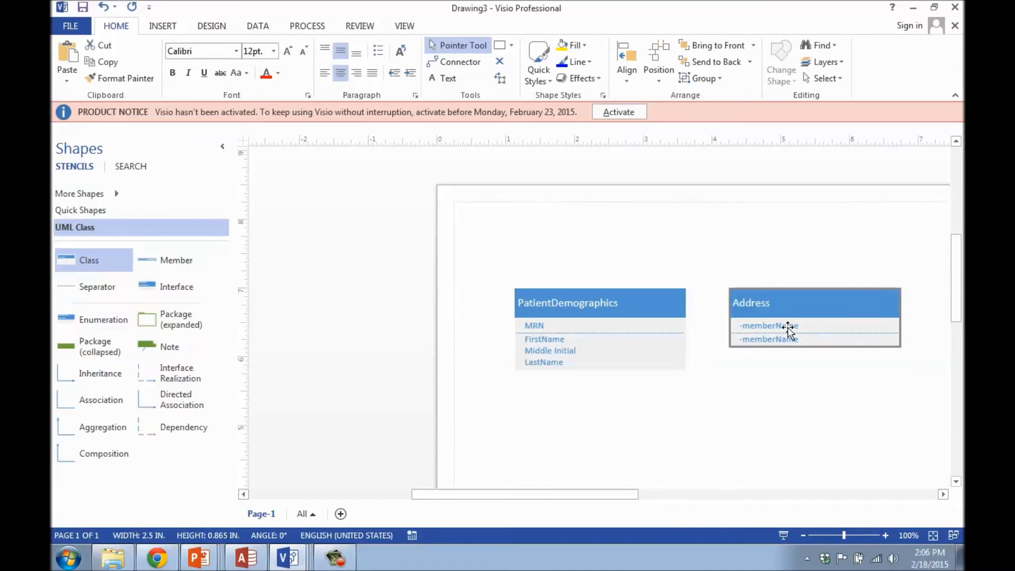
pyautogui.doubleClick(786, 326)
pyautogui.write('A')
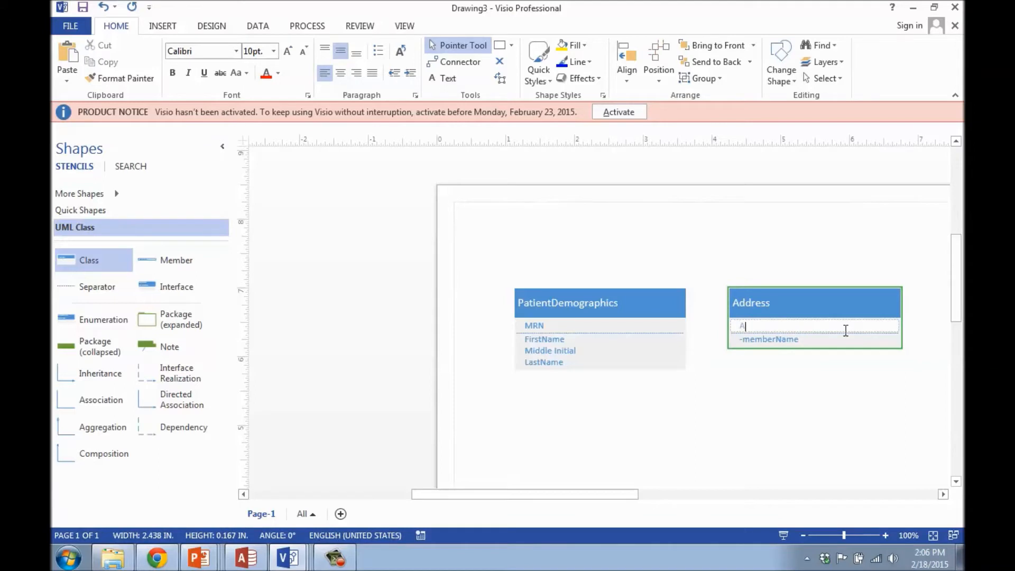
pyautogui.write('ddressID')
pyautogui.click(781, 340)
pyautogui.doubleClick(781, 340)
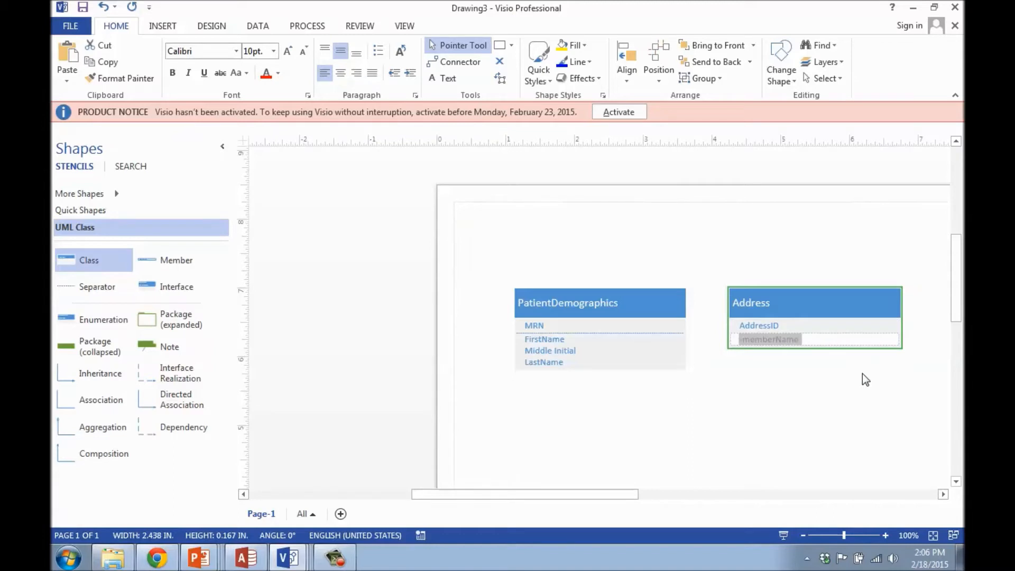
pyautogui.write('Stre')
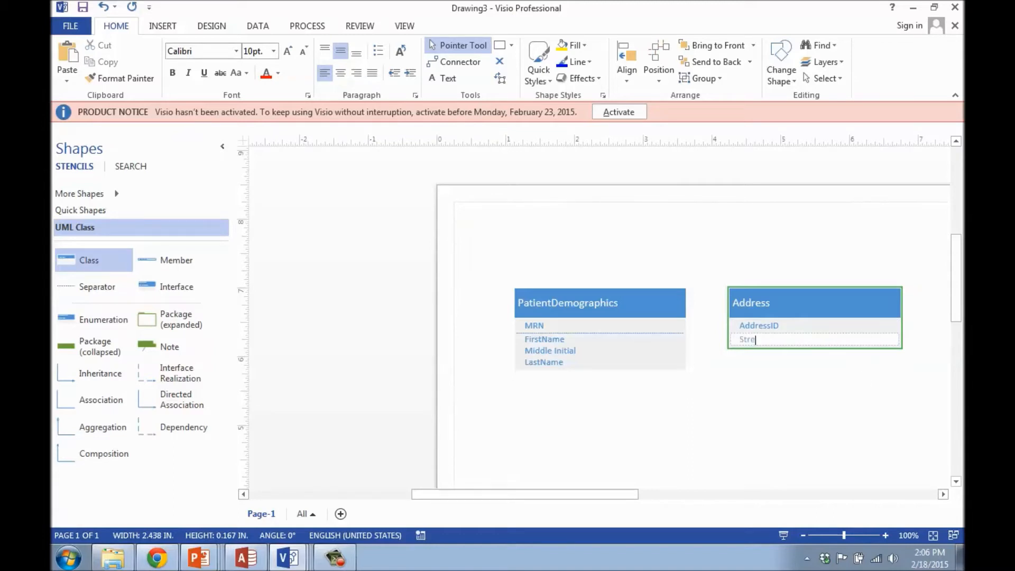
pyautogui.write('et No')
pyautogui.click(804, 373)
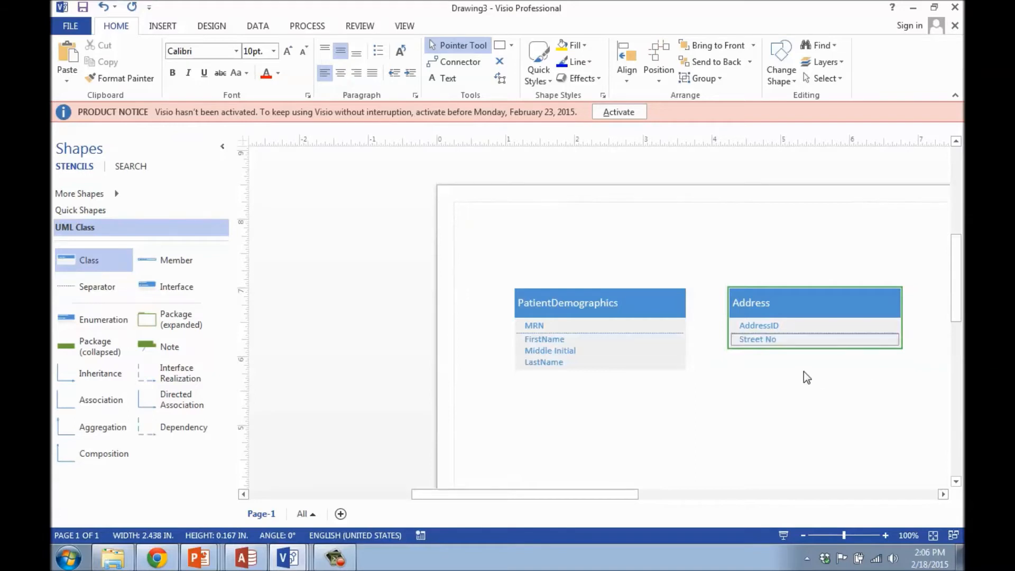
# Step: Add a member named MRN below Street No in the Address class
pyautogui.moveTo(157, 265); pyautogui.dragTo(804, 348)
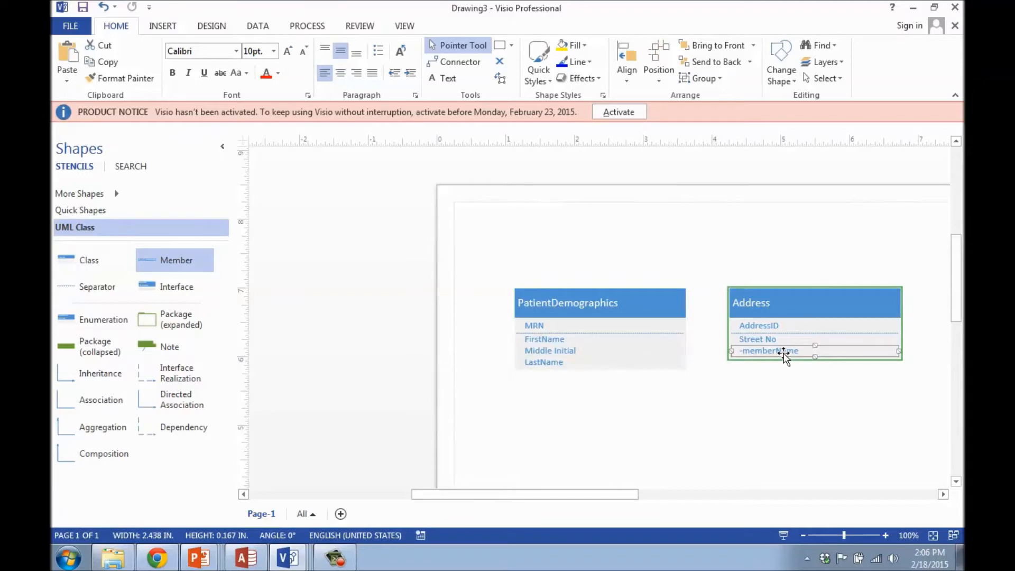
pyautogui.doubleClick(786, 353)
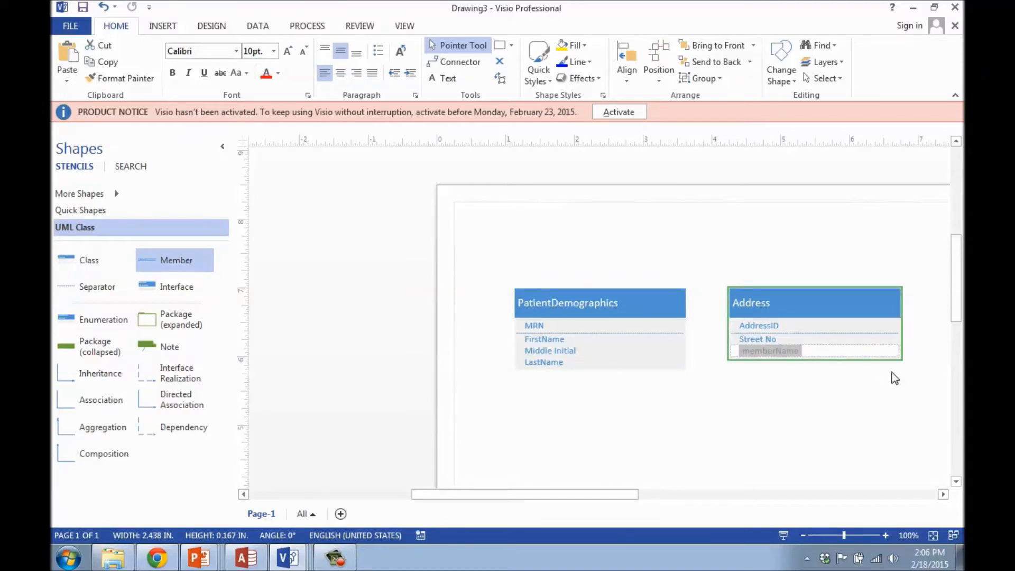
pyautogui.write('MRN')
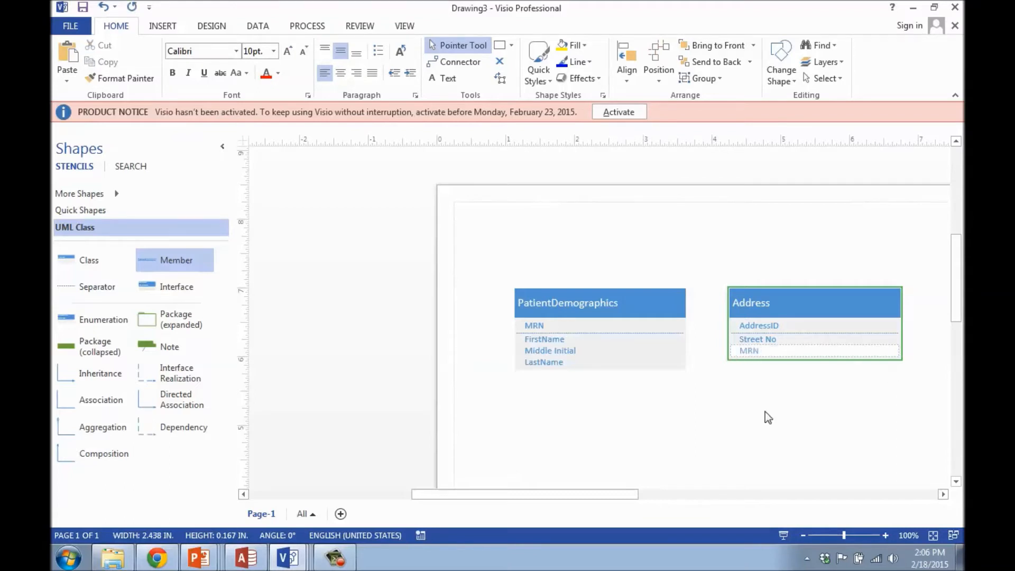
pyautogui.click(749, 415)
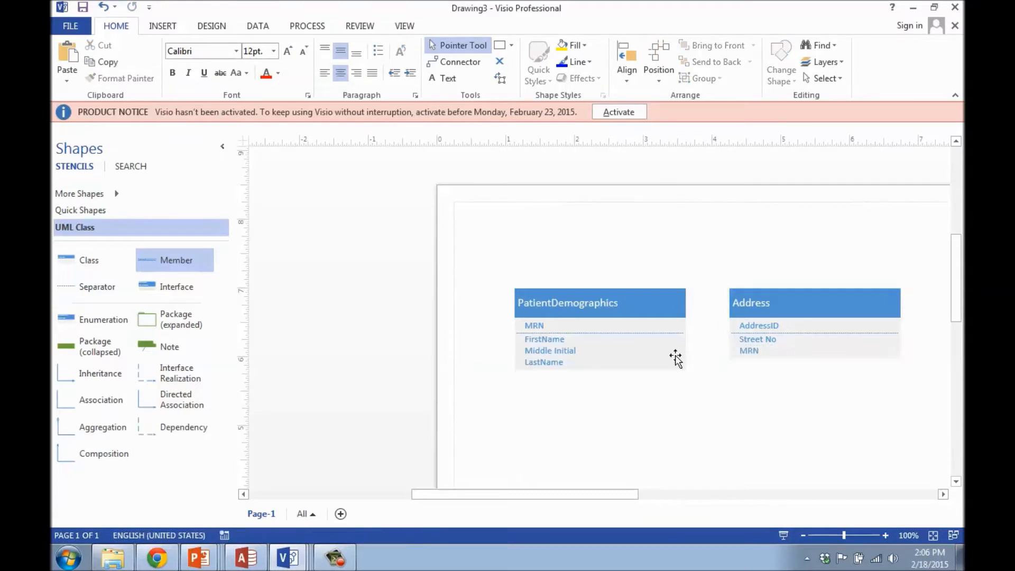
# Step: Move the Address class slightly farther from PatientDemographics and draw a connector from PatientDemographics to the MRN member of Address
pyautogui.moveTo(769, 295); pyautogui.dragTo(803, 291)
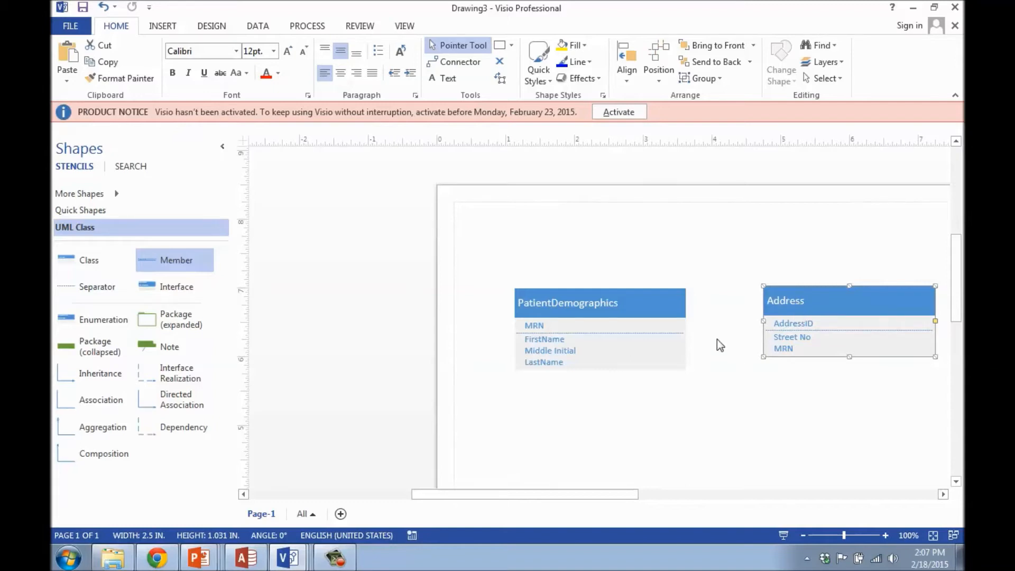
pyautogui.click(448, 63)
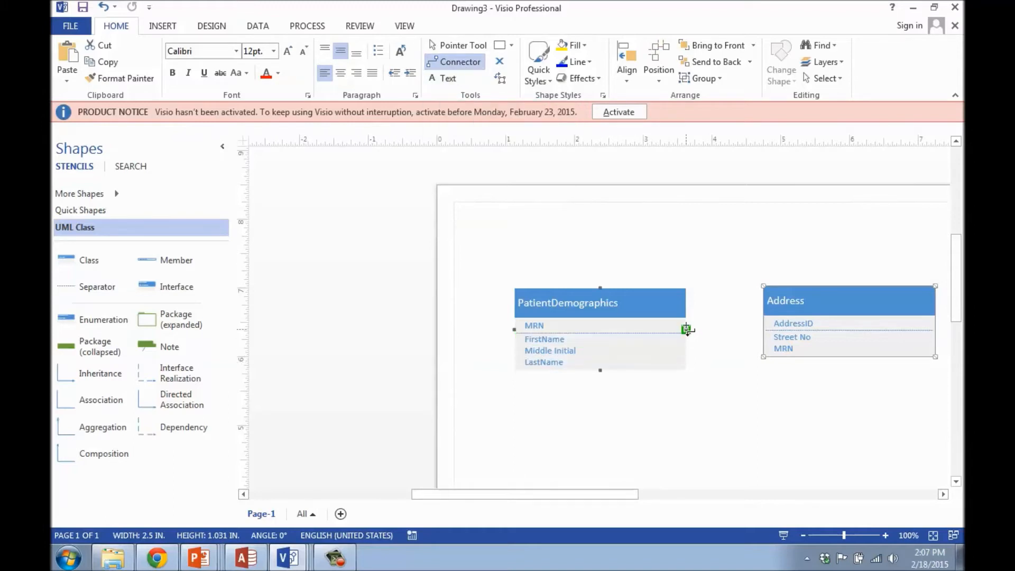
pyautogui.moveTo(685, 329); pyautogui.dragTo(764, 350)
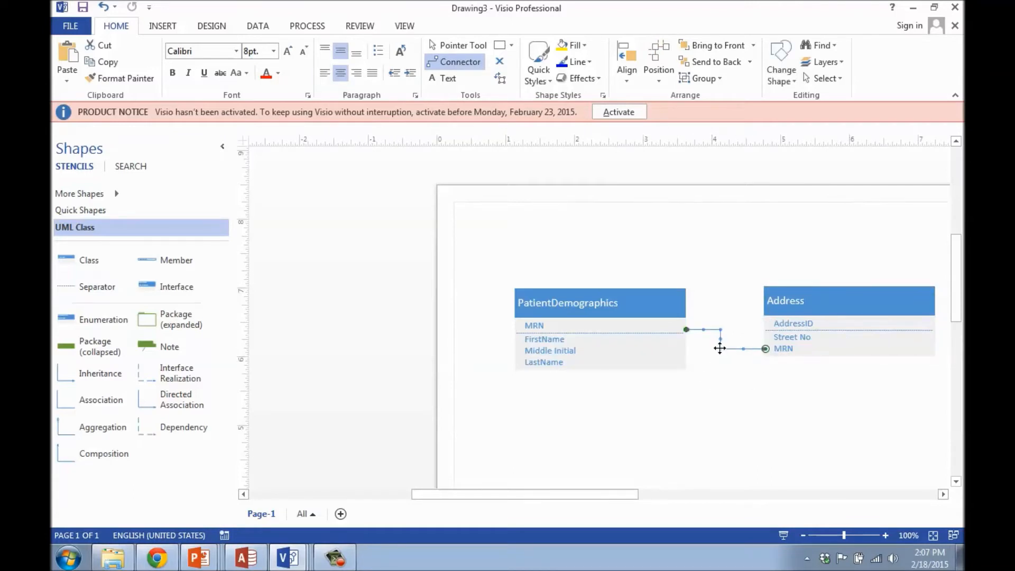
pyautogui.click(454, 49)
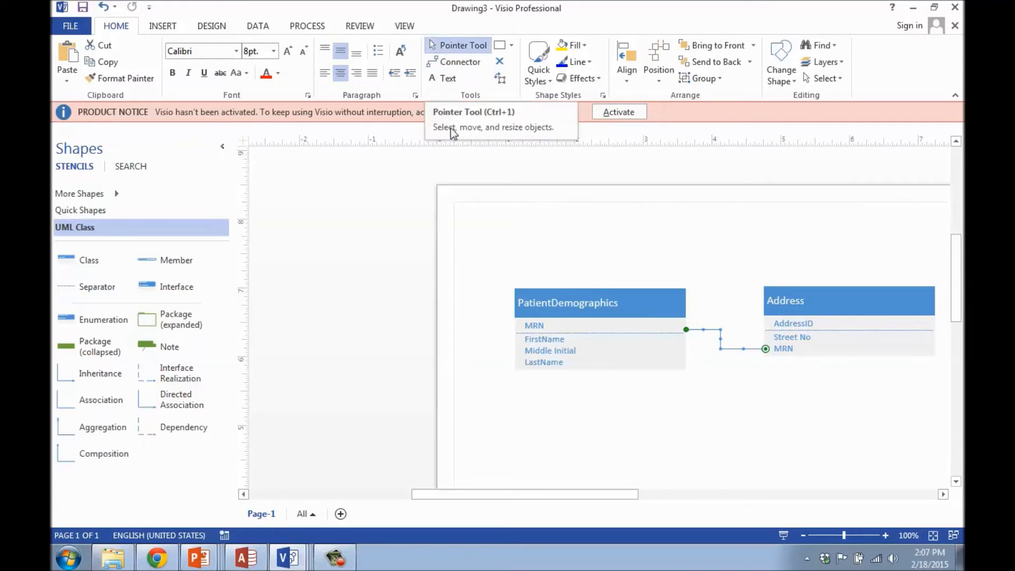
pyautogui.click(732, 397)
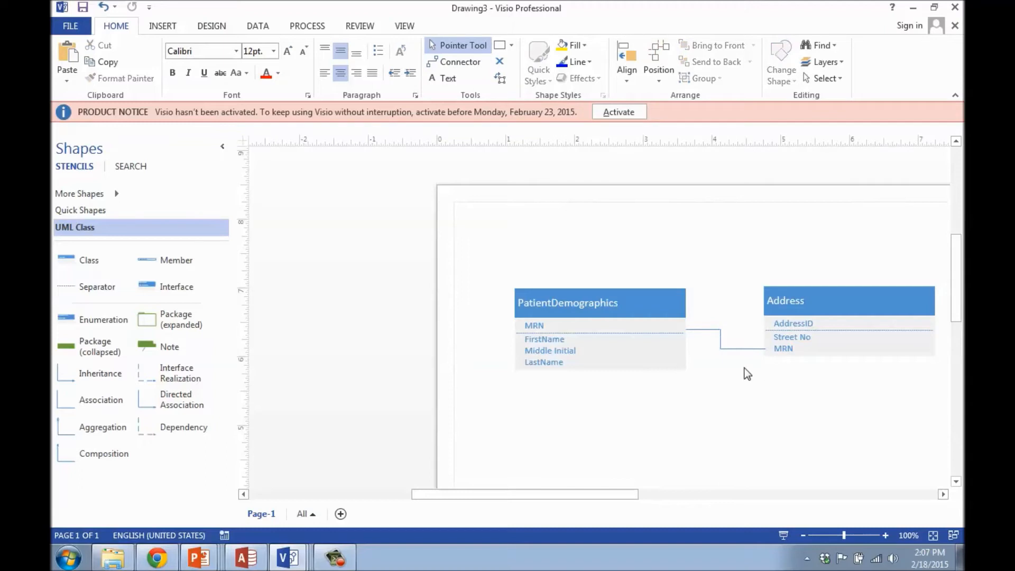
# Step: Show multiplicity on the connector between PatientDemographics and Address
pyautogui.click(704, 328)
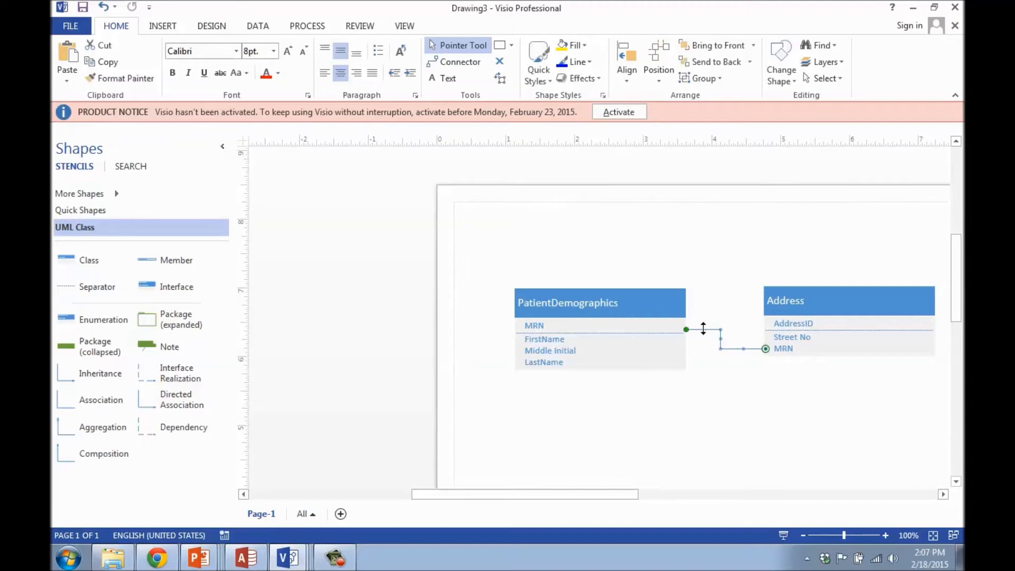
pyautogui.doubleClick(696, 329)
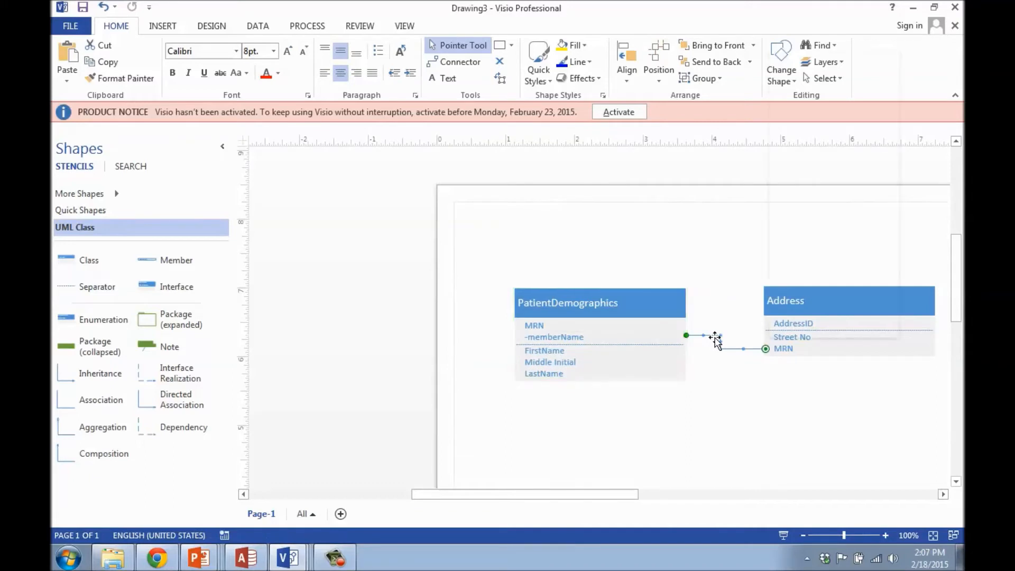
pyautogui.rightClick(716, 339)
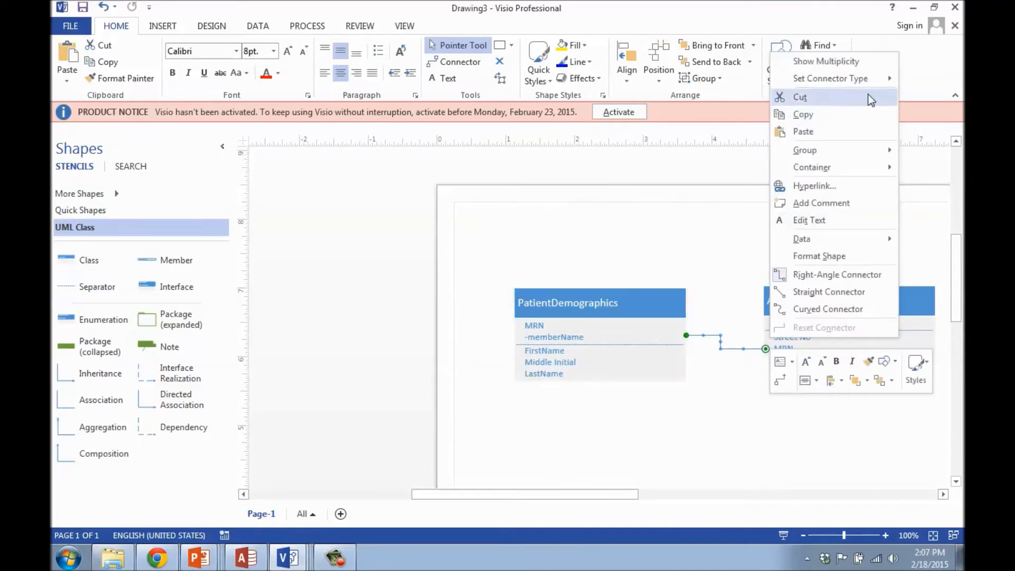
pyautogui.click(825, 63)
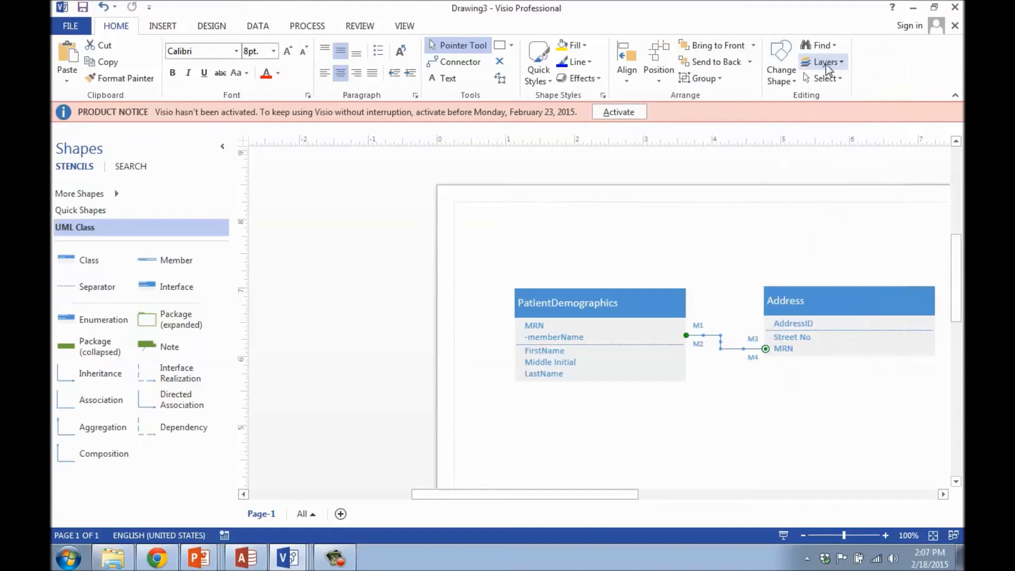
# Step: Clear the M2 label at the PatientDemographics end of the connector and set the M1 label to 1...1
pyautogui.click(698, 325)
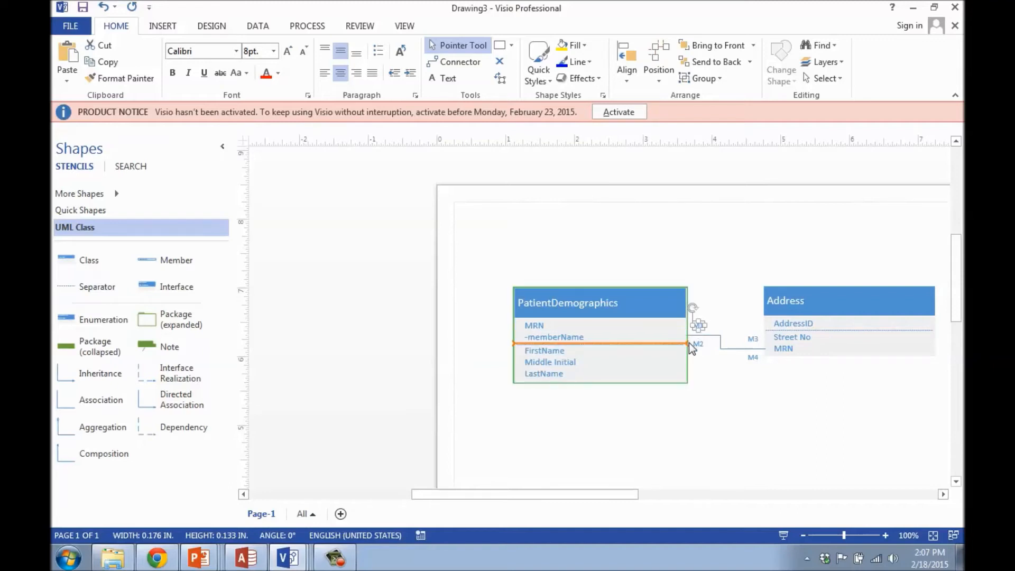
pyautogui.click(700, 345)
pyautogui.click(699, 342)
pyautogui.doubleClick(702, 345)
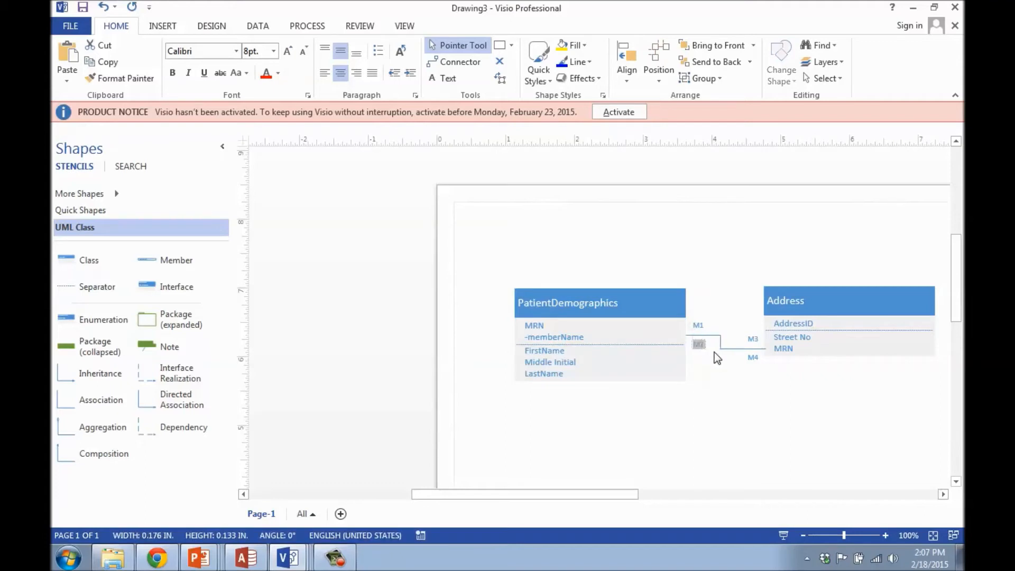
pyautogui.press('BackSpace')
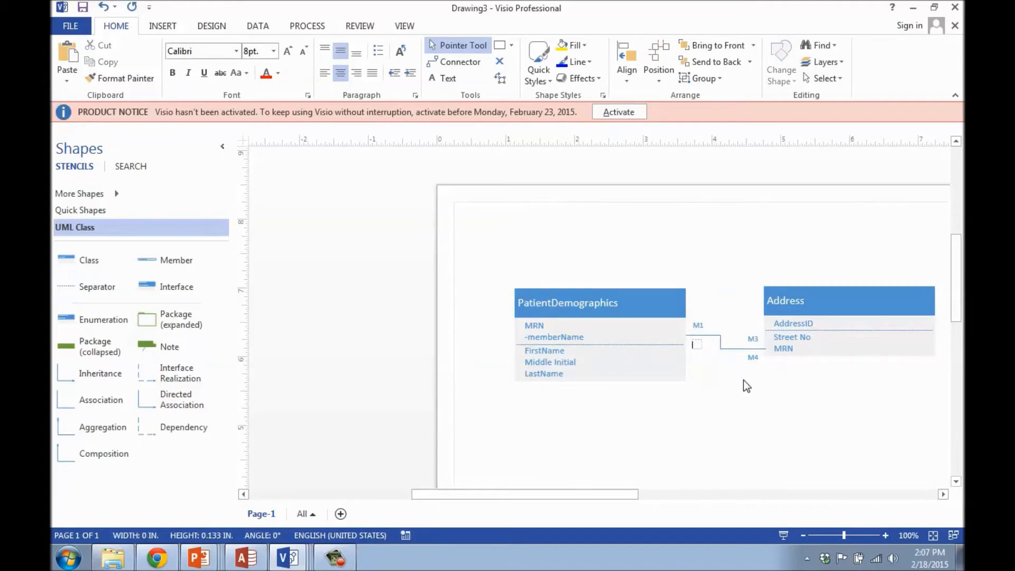
pyautogui.click(698, 324)
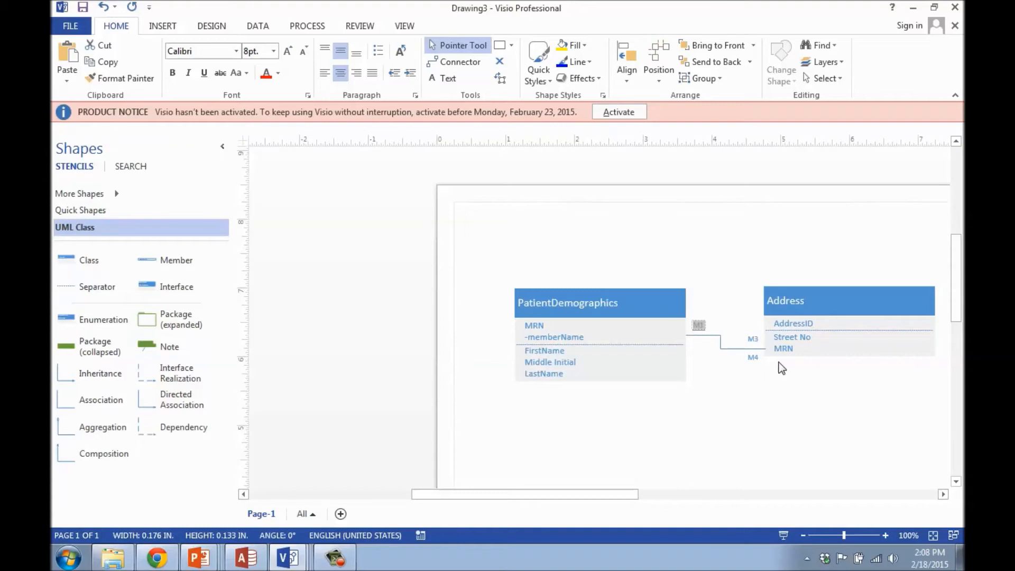
pyautogui.write('1..1')
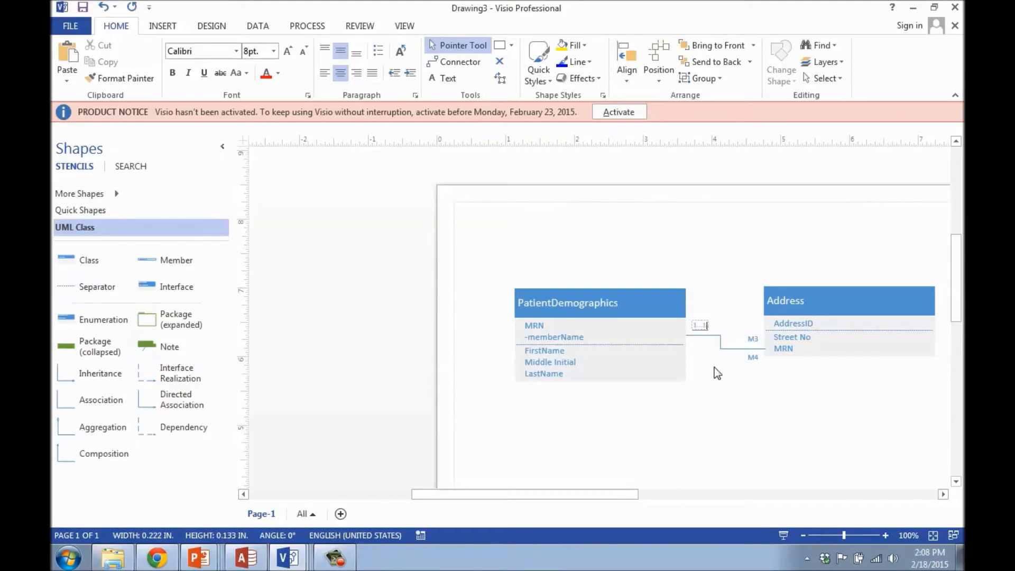
# Step: Clear the M4 label at the Address end of the connector and set the M3 label to 1...*
pyautogui.click(753, 360)
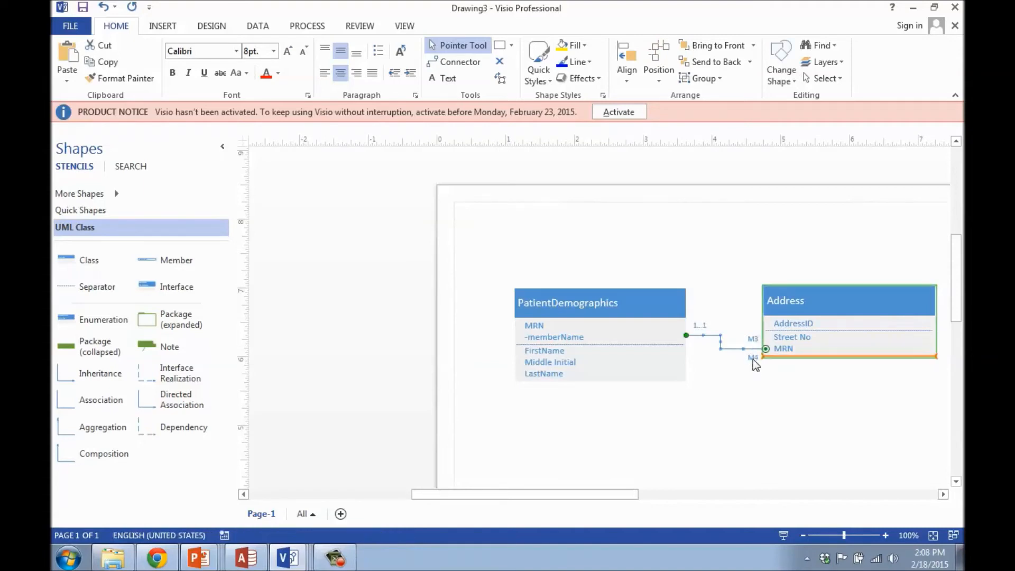
pyautogui.click(753, 359)
pyautogui.doubleClick(753, 359)
pyautogui.press('BackSpace')
pyautogui.click(753, 338)
pyautogui.moveTo(753, 341); pyautogui.dragTo(806, 385)
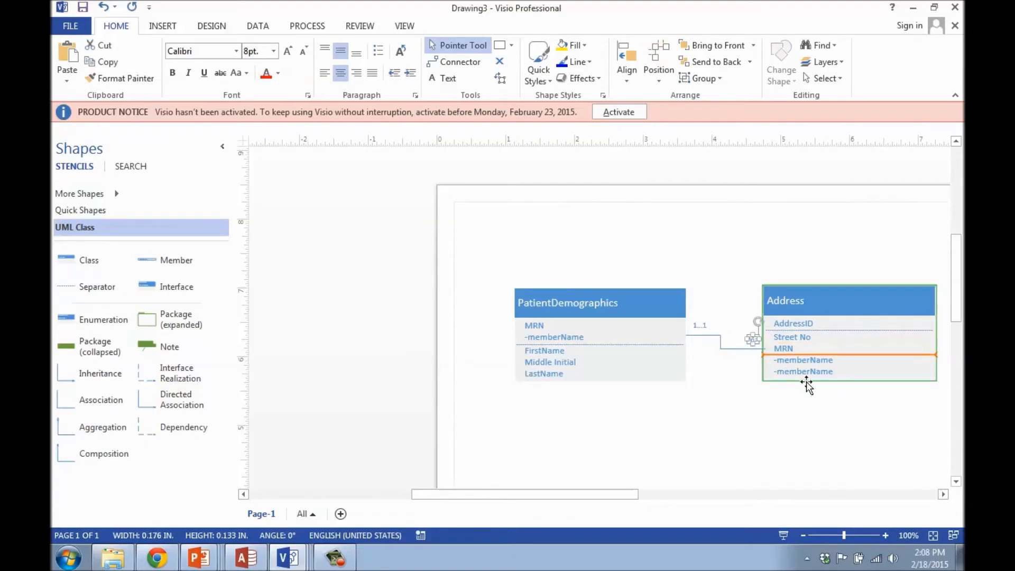
pyautogui.write('1..')
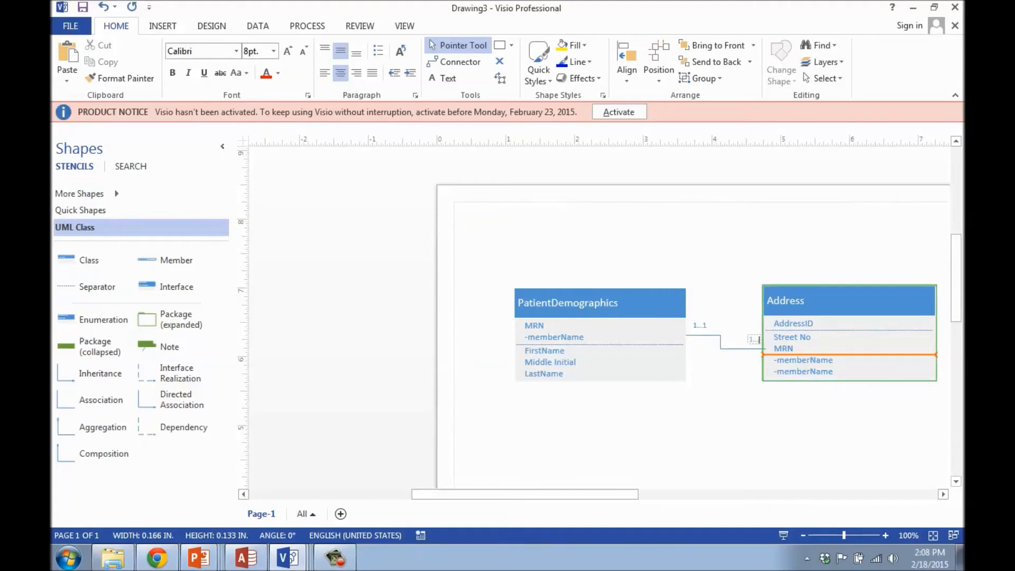
pyautogui.write('.*')
pyautogui.click(710, 435)
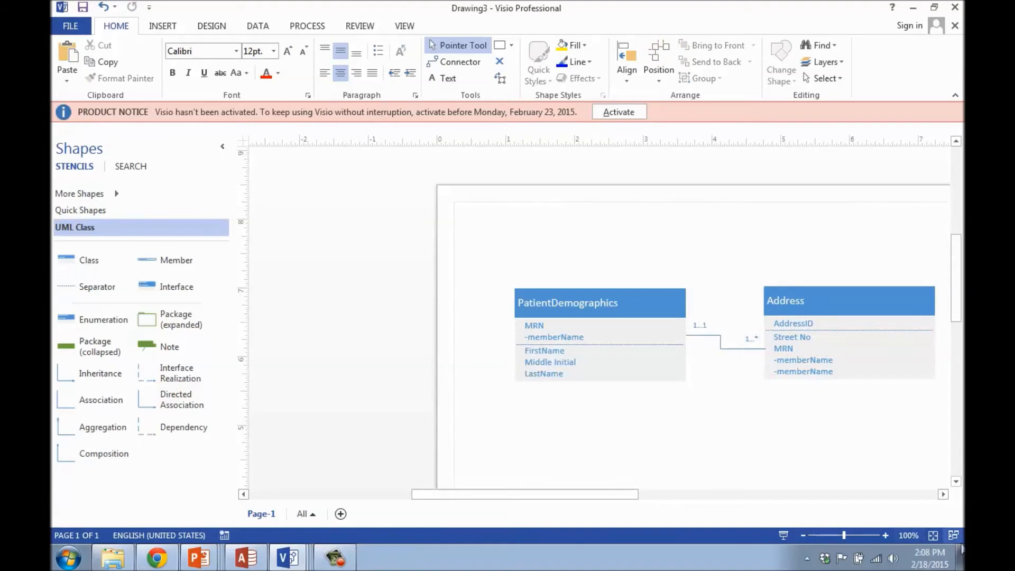
# Step: Add a text label reading "has" above the connector between the two classes, beside the 1...1 multiplicity
pyautogui.click(885, 535)
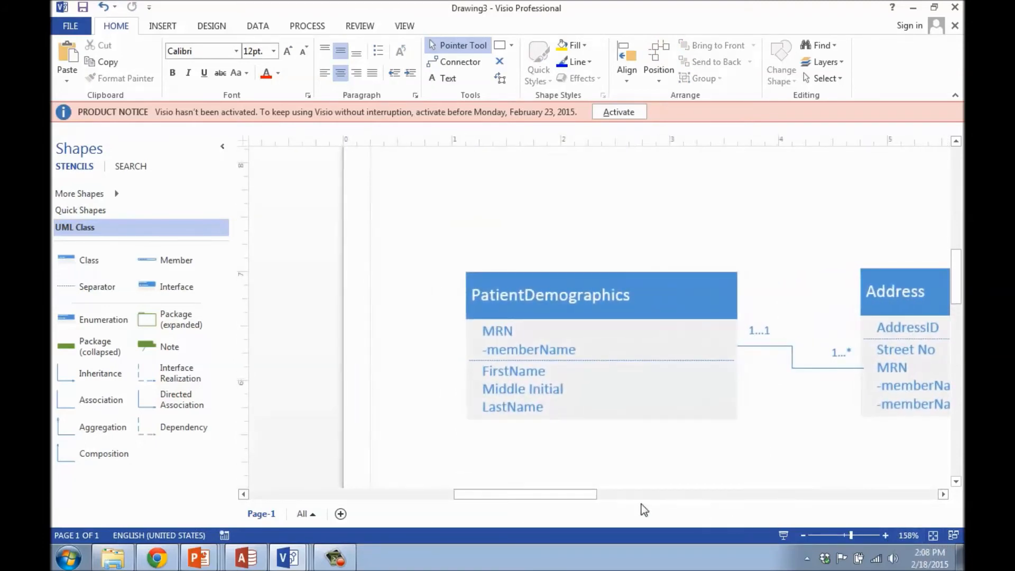
pyautogui.moveTo(569, 496); pyautogui.dragTo(605, 505)
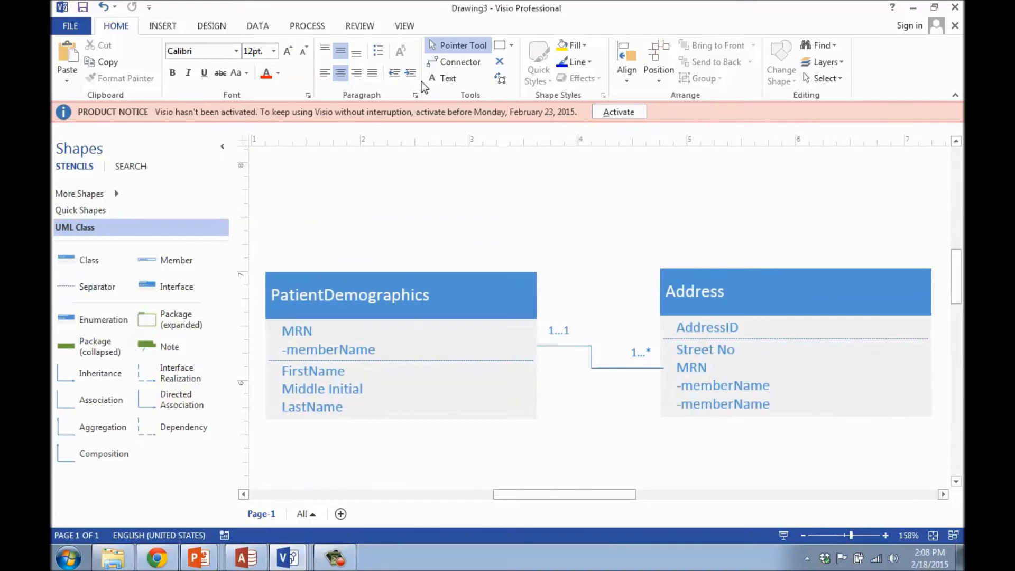
pyautogui.click(447, 78)
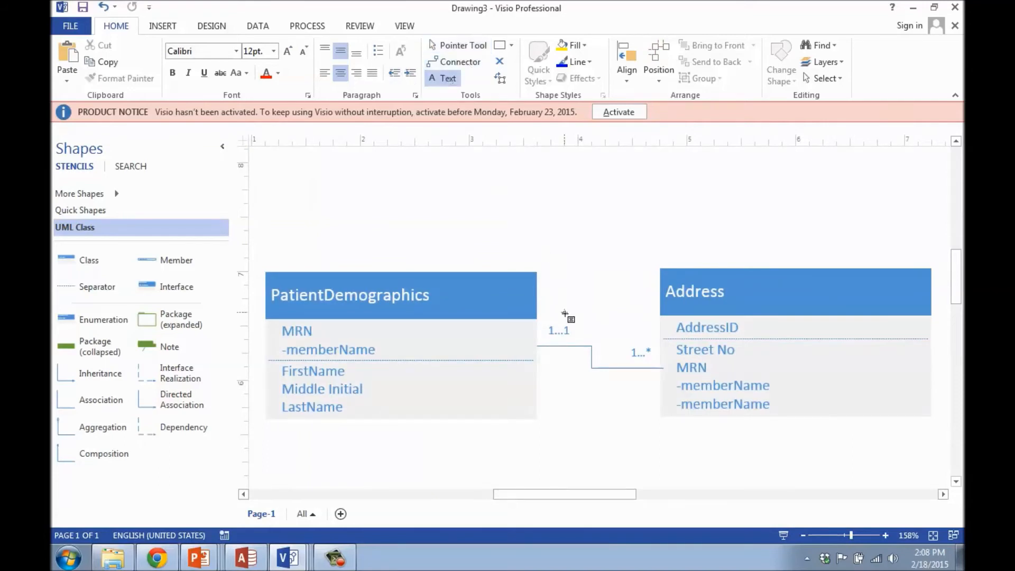
pyautogui.click(589, 331)
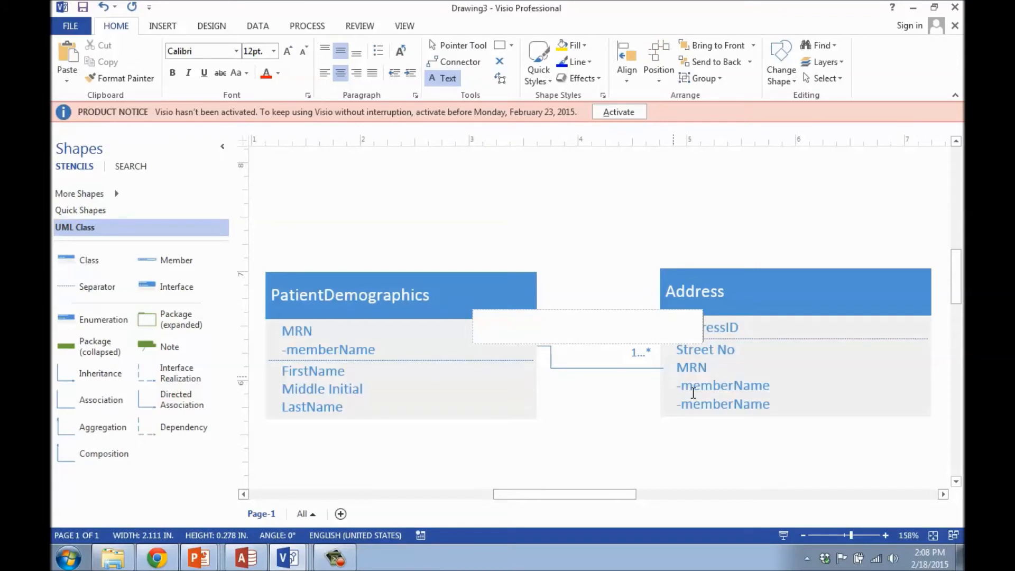
pyautogui.write('has')
pyautogui.click(587, 223)
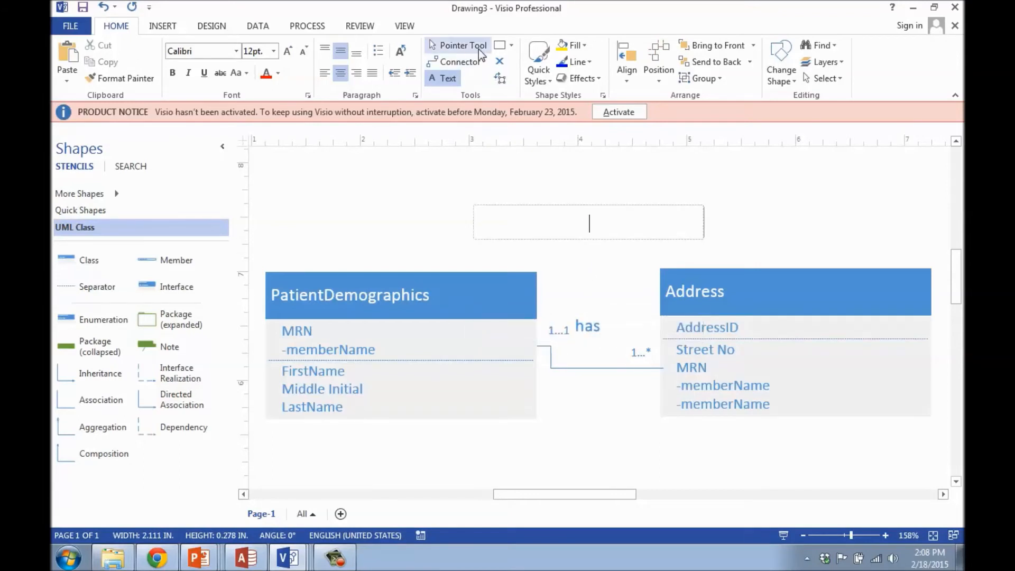
pyautogui.click(458, 46)
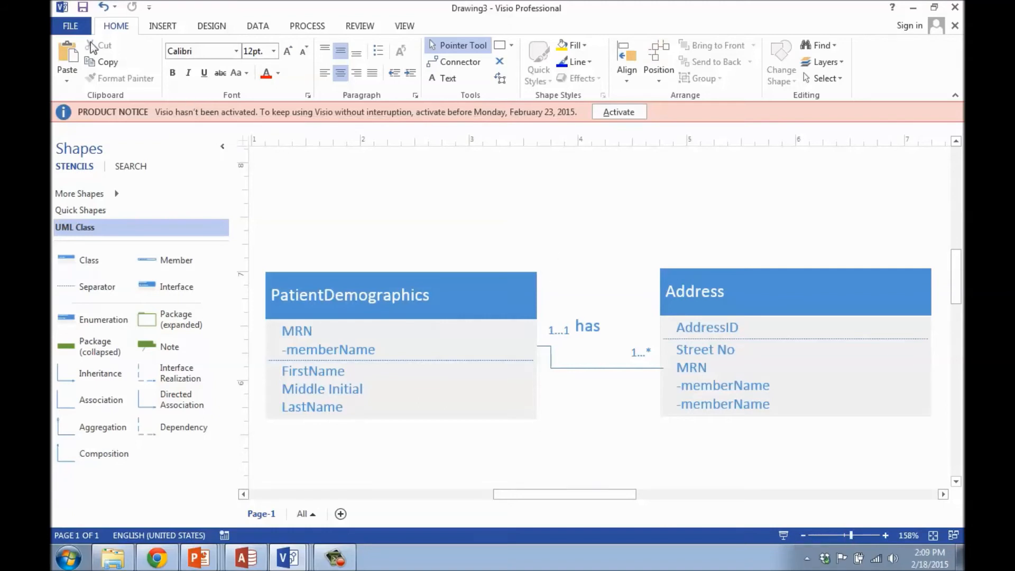
# Step: Create a new drawing from the Crow's Foot Database Notation template in the Software templates
pyautogui.click(70, 29)
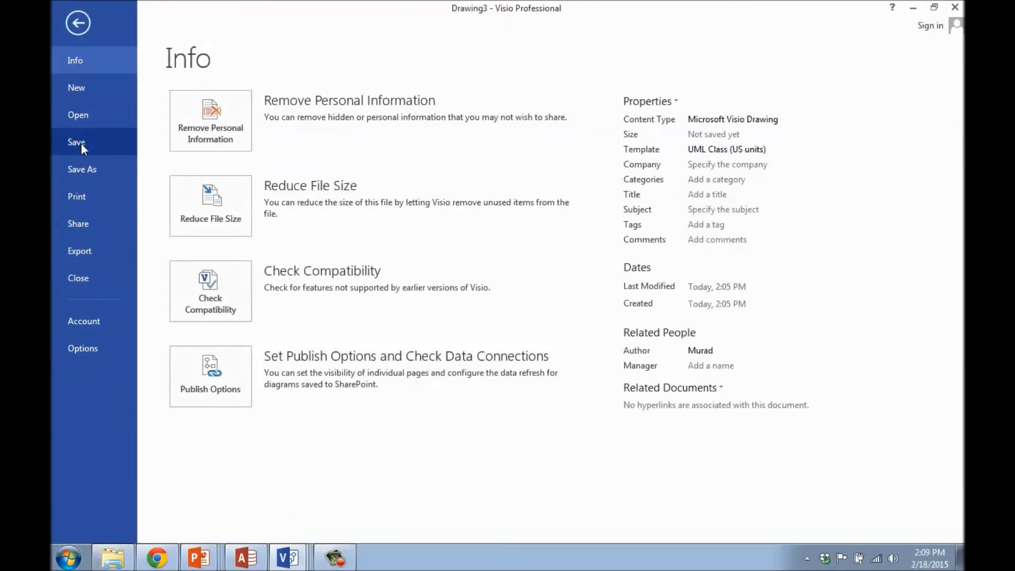
pyautogui.click(76, 90)
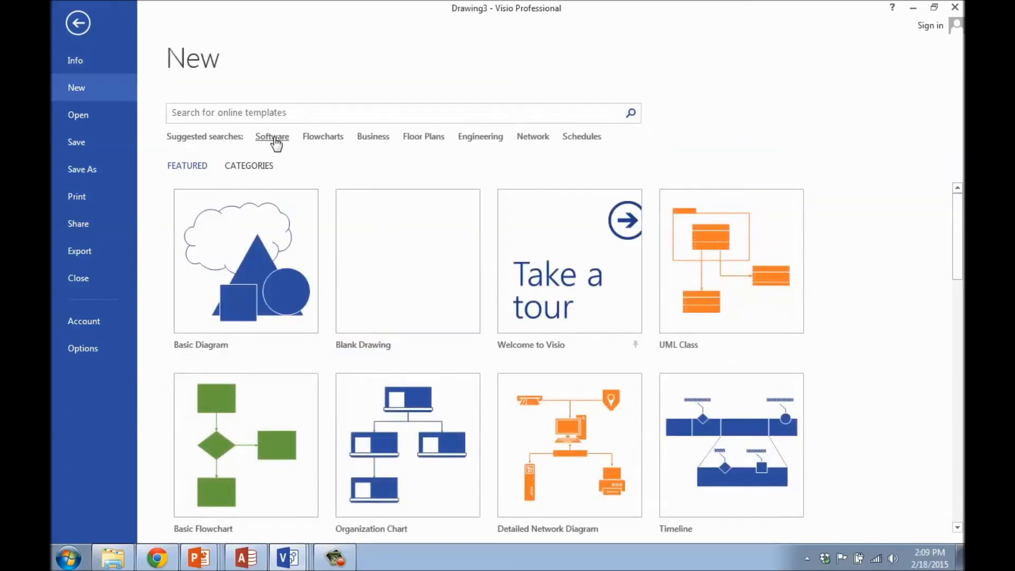
pyautogui.click(274, 138)
pyautogui.scroll(-10, 361, 371)
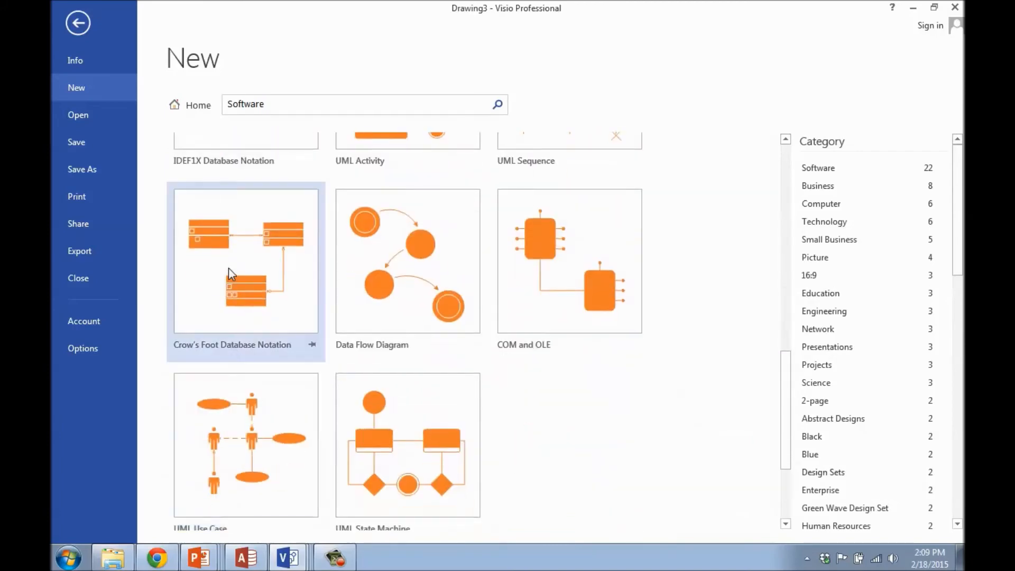
pyautogui.click(228, 268)
pyautogui.click(614, 363)
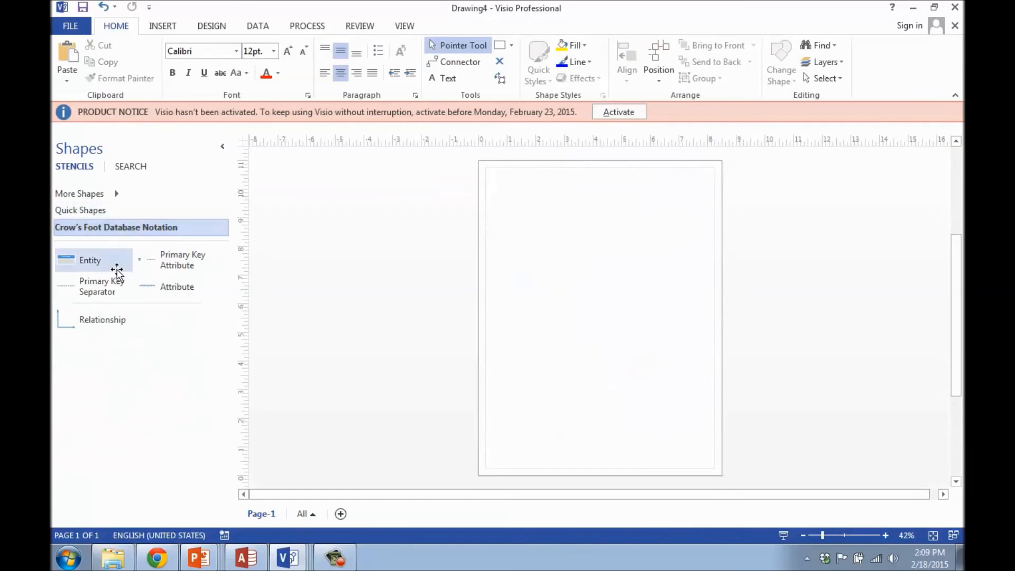
# Step: Place an Entity shape in the upper-left corner of the page and name it PatientDemo
pyautogui.moveTo(91, 262)
pyautogui.mouseDown()
pyautogui.moveTo(466, 233)
pyautogui.moveTo(515, 202)
pyautogui.mouseUp()
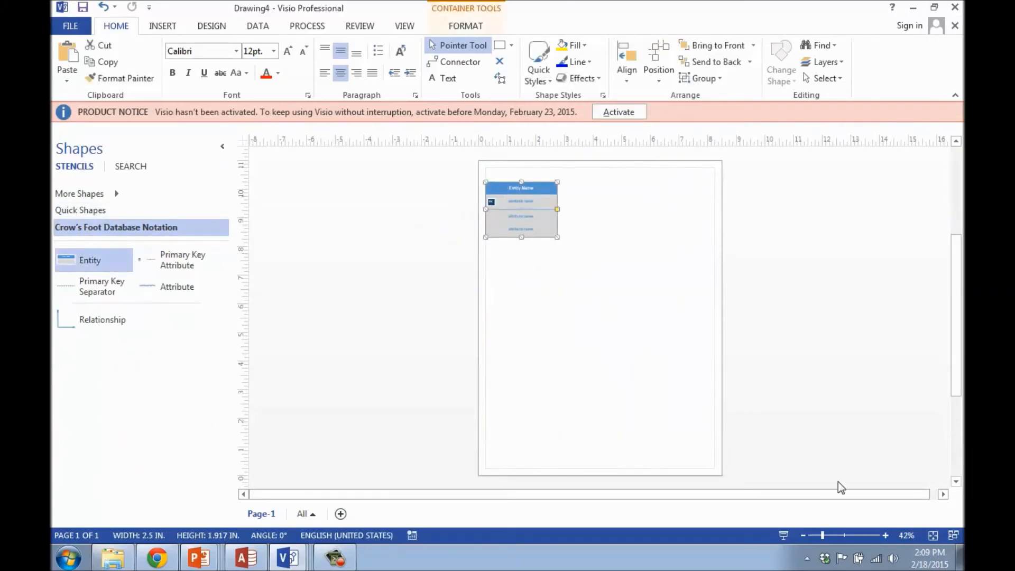
pyautogui.click(885, 535)
pyautogui.click(886, 535)
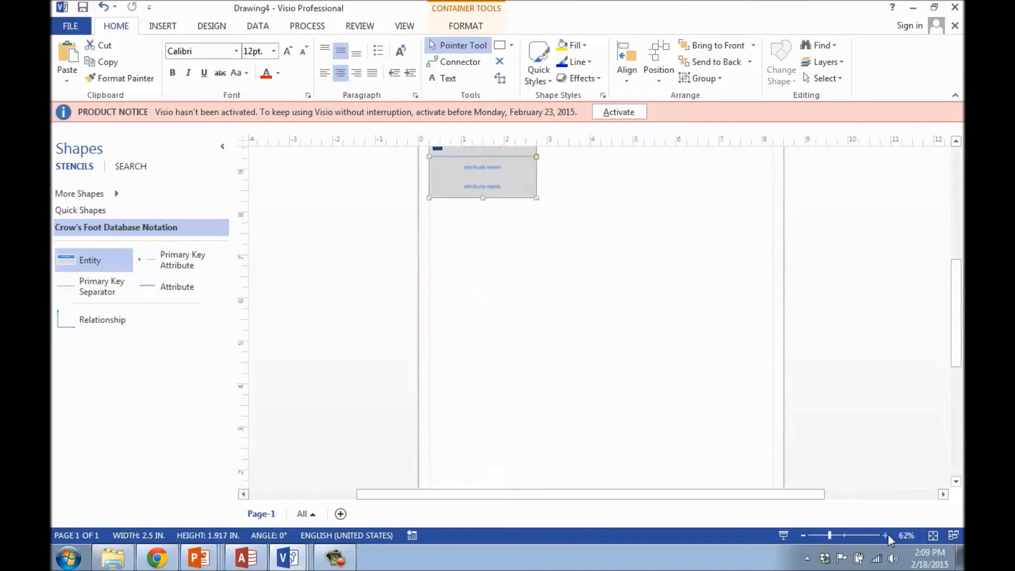
pyautogui.scroll(3, 708, 449)
pyautogui.scroll(-2, 705, 445)
pyautogui.click(465, 312)
pyautogui.doubleClick(465, 312)
pyautogui.write('P')
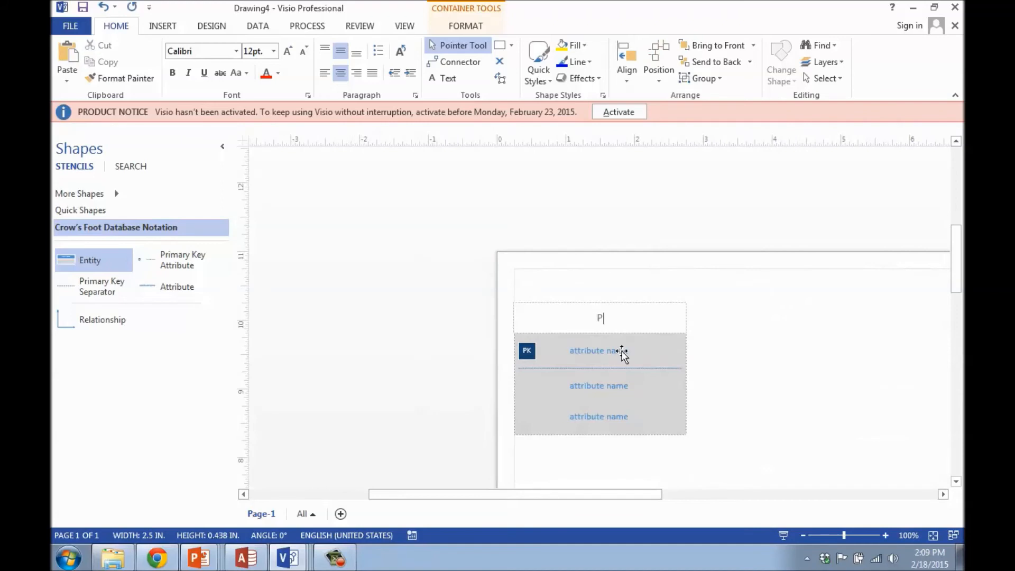
pyautogui.write('atientDemo')
# Step: Name the PatientDemo entity's primary key attribute MRN and the first attribute below it FirstName
pyautogui.doubleClick(584, 351)
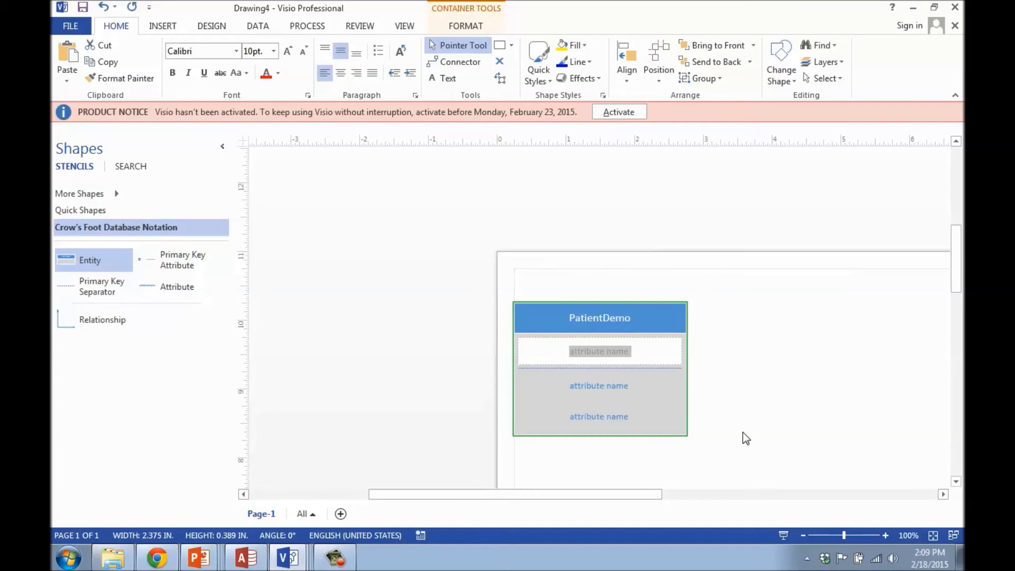
pyautogui.write('MRN')
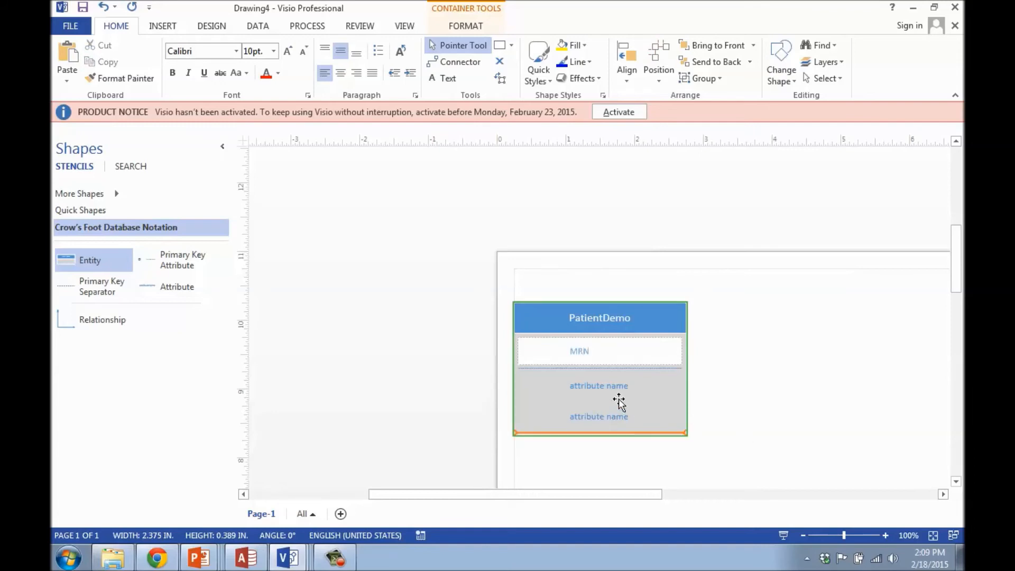
pyautogui.doubleClick(609, 386)
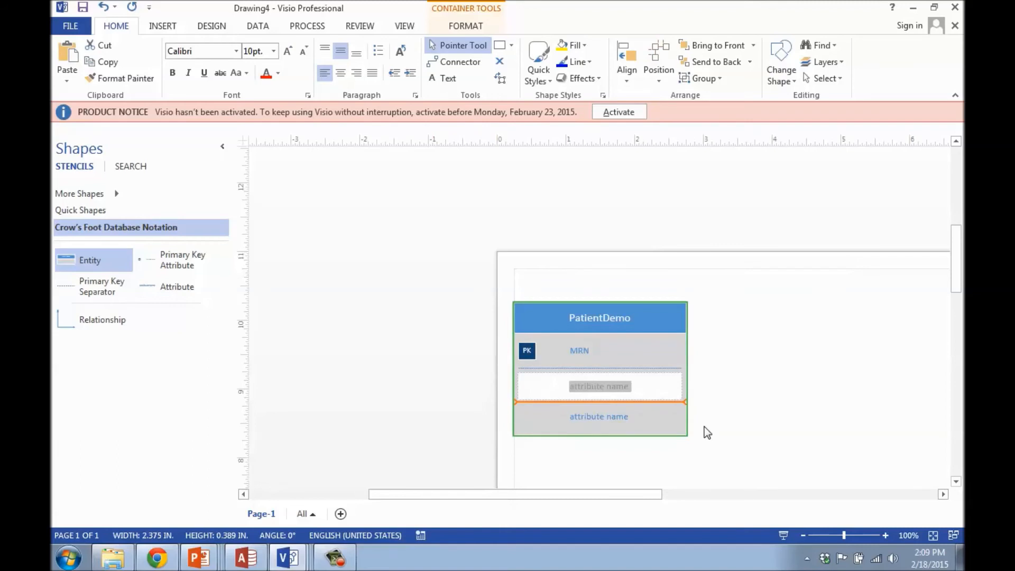
pyautogui.write('FirstN')
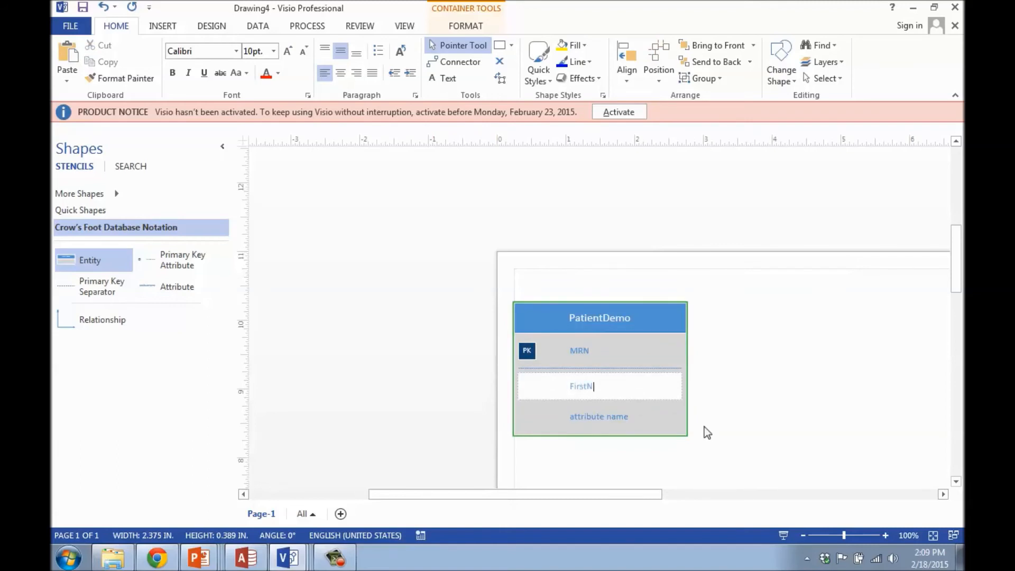
pyautogui.write('ame')
pyautogui.click(745, 393)
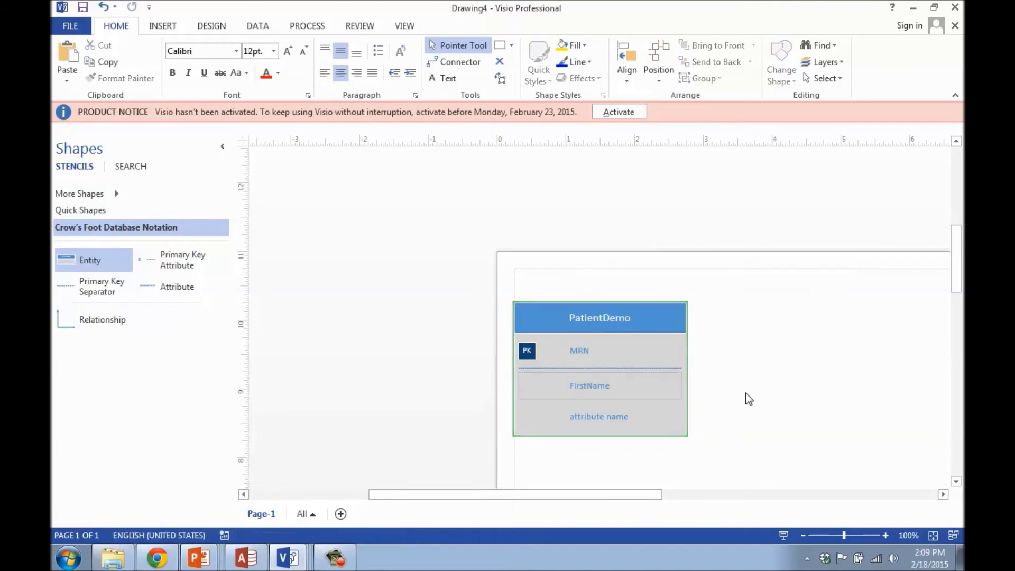
# Step: Place a second Entity shape to the right of PatientDemo and name it Address
pyautogui.moveTo(114, 264); pyautogui.dragTo(839, 338)
pyautogui.doubleClick(845, 313)
pyautogui.write('Address')
# Step: Name the Address entity's primary key attribute AddressID and the first attribute below it MRN
pyautogui.doubleClick(891, 354)
pyautogui.write('Addre')
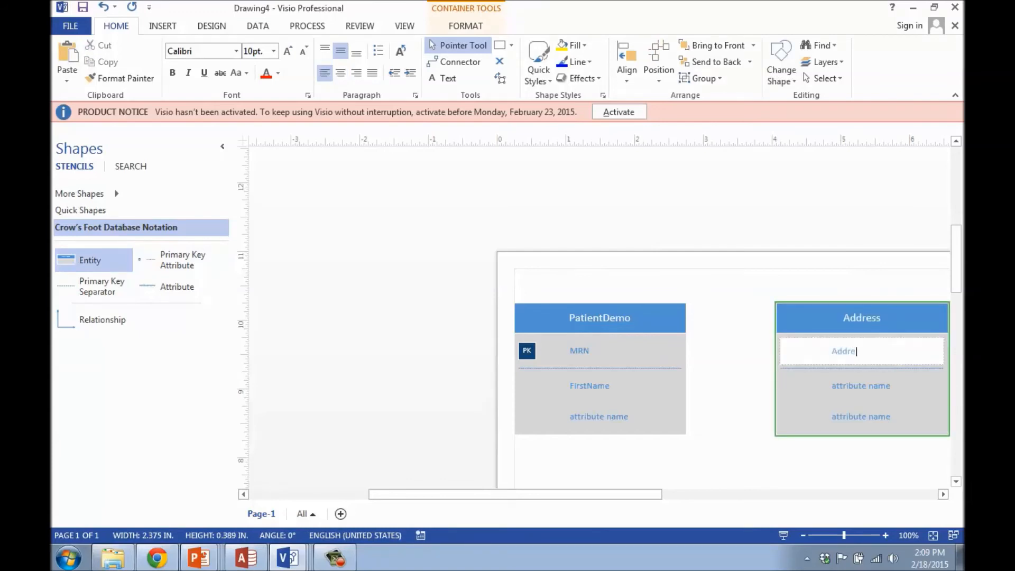
pyautogui.write('ssID')
pyautogui.click(854, 386)
pyautogui.click(854, 386)
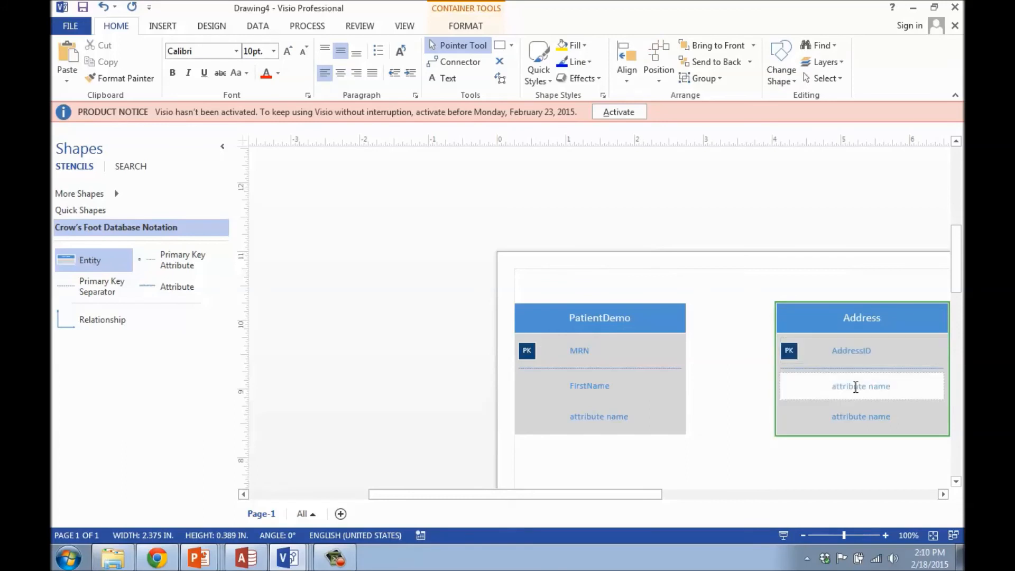
pyautogui.moveTo(895, 386); pyautogui.dragTo(831, 385)
pyautogui.write('MRN')
pyautogui.click(745, 398)
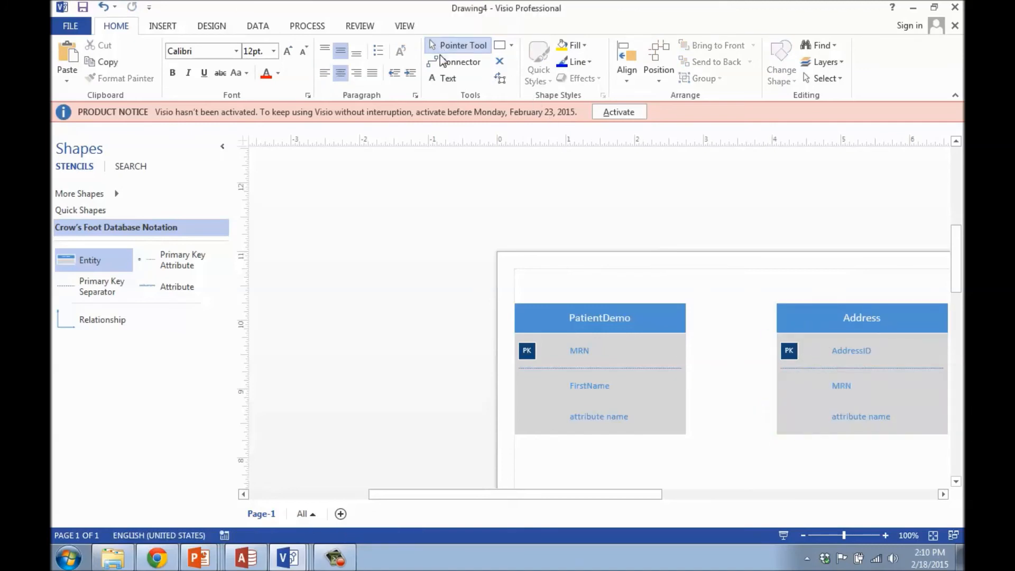
# Step: Draw a connector from the right side of the PatientDemo entity to the left side of the Address entity
pyautogui.click(457, 61)
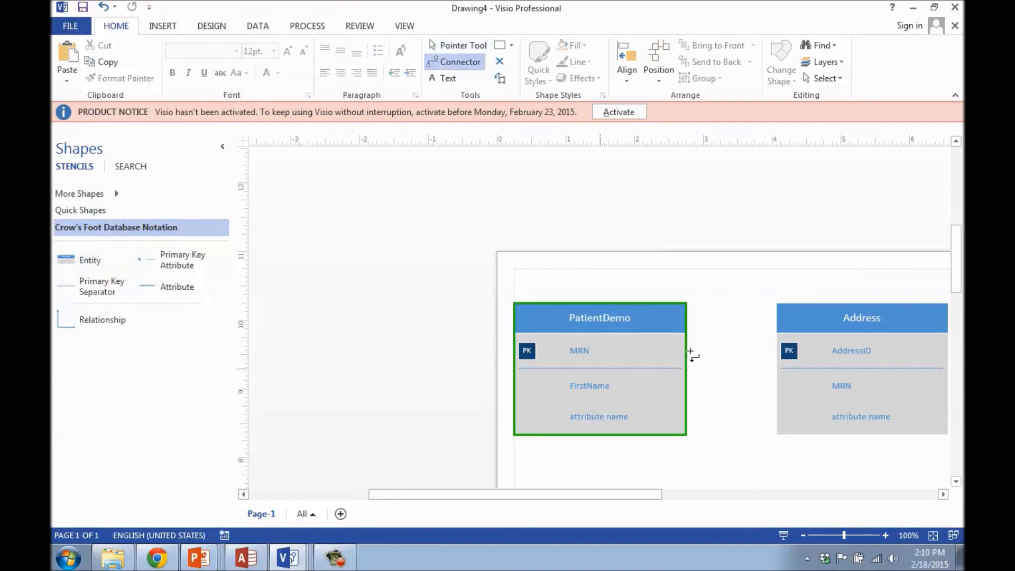
pyautogui.moveTo(721, 380); pyautogui.dragTo(775, 369)
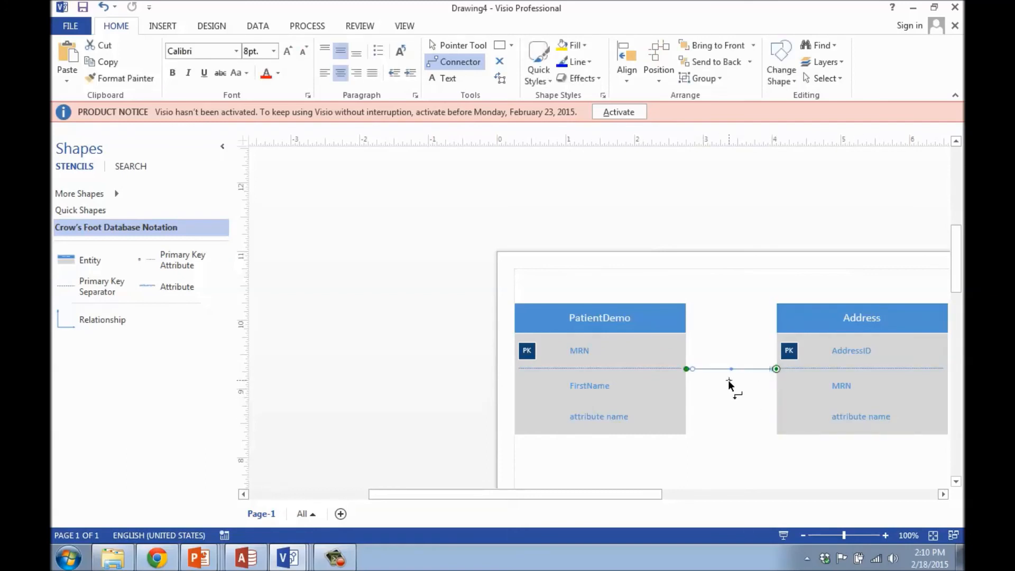
pyautogui.click(461, 53)
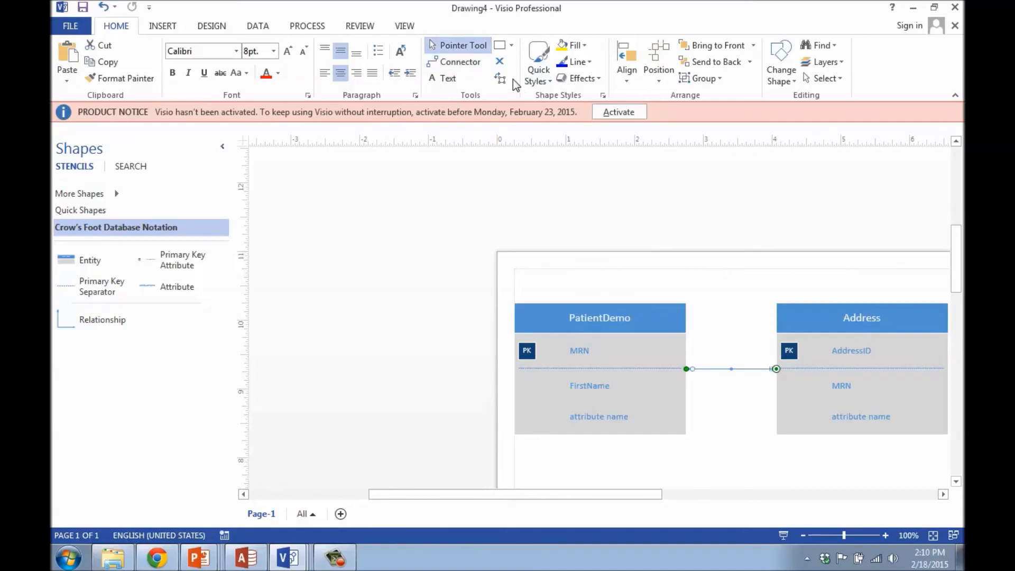
# Step: Set the begin symbol of the connector, at the PatientDemo end, to 1 and only 1
pyautogui.click(702, 371)
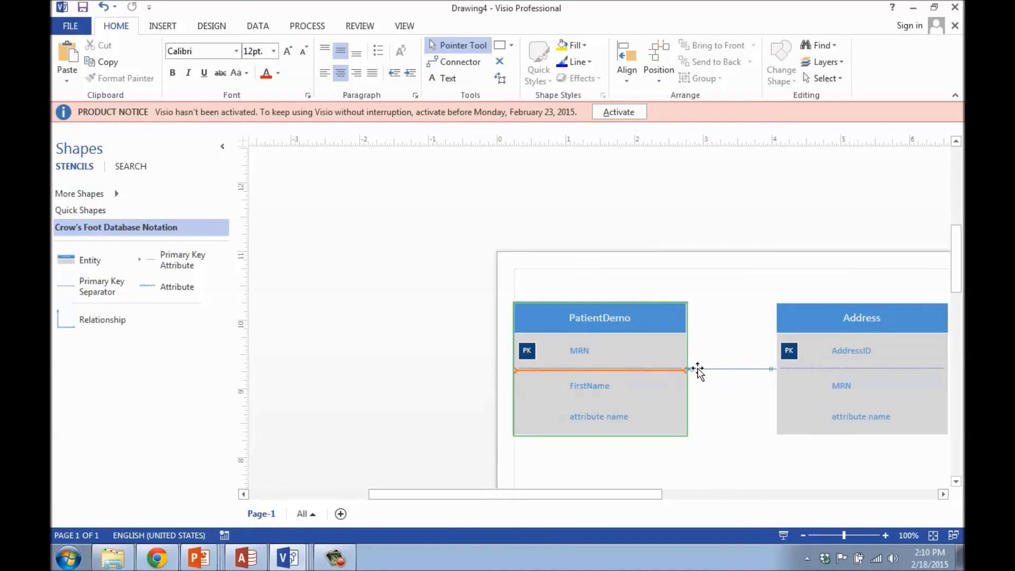
pyautogui.click(711, 370)
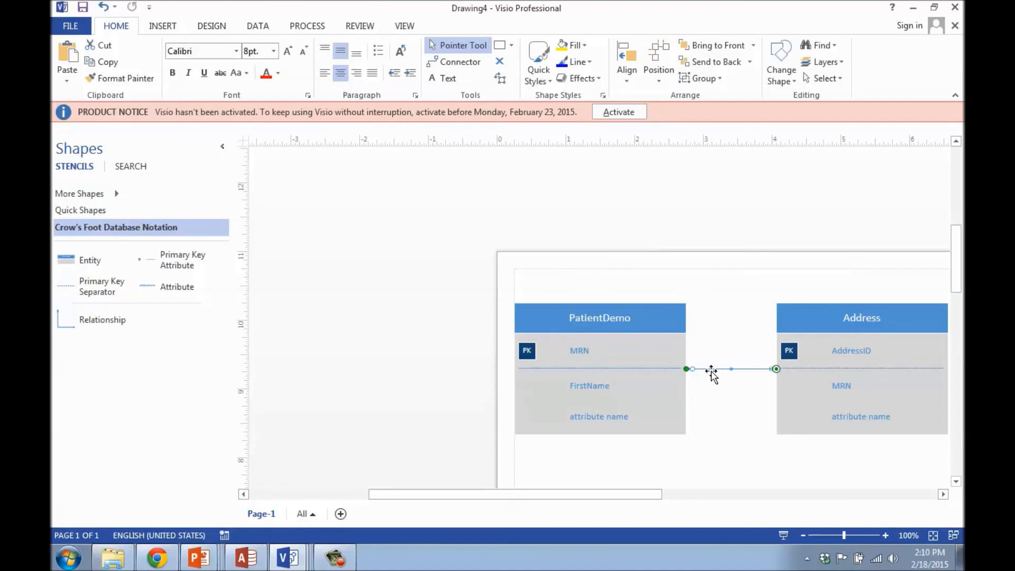
pyautogui.rightClick(711, 371)
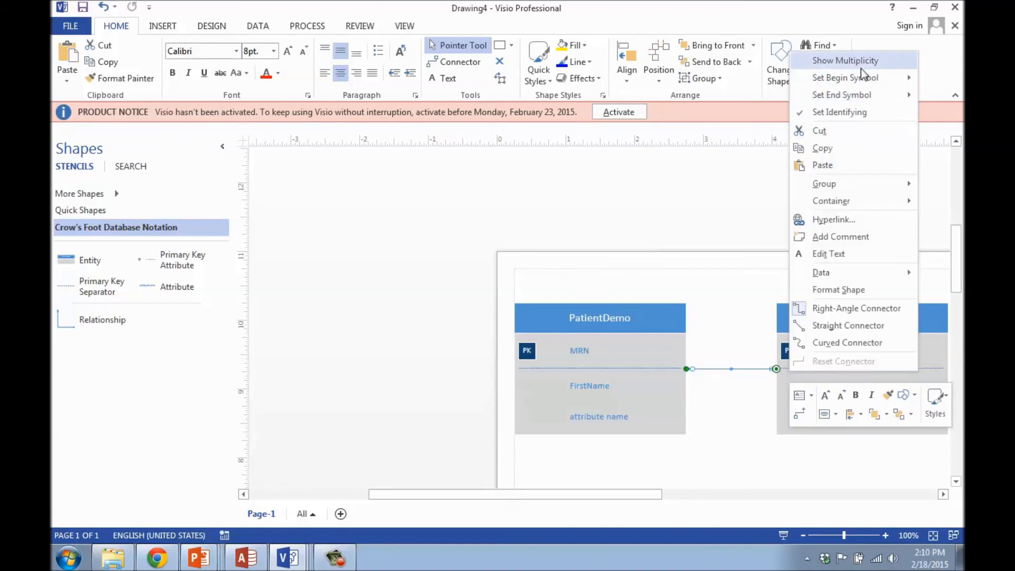
pyautogui.moveTo(865, 80)
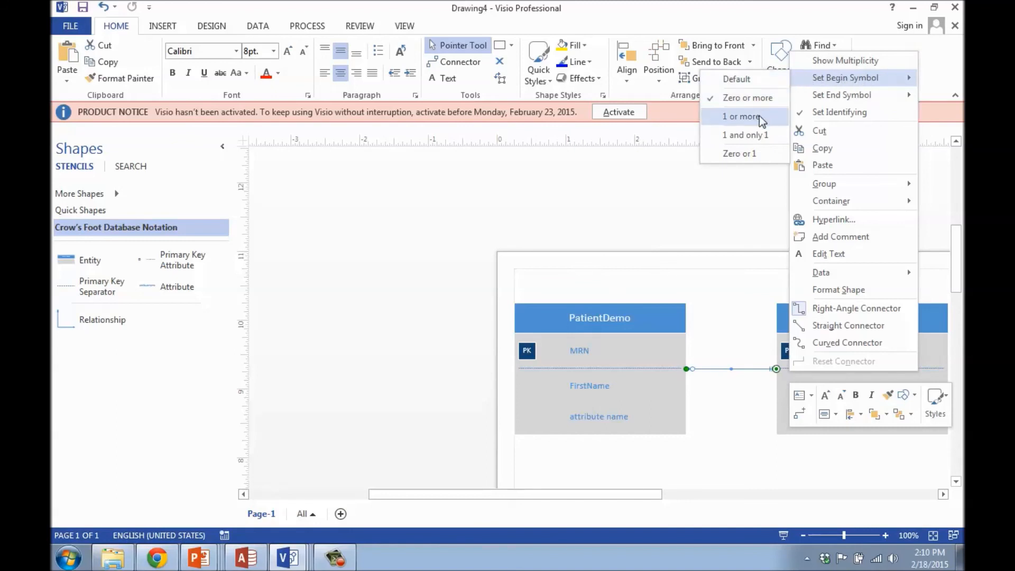
pyautogui.click(753, 134)
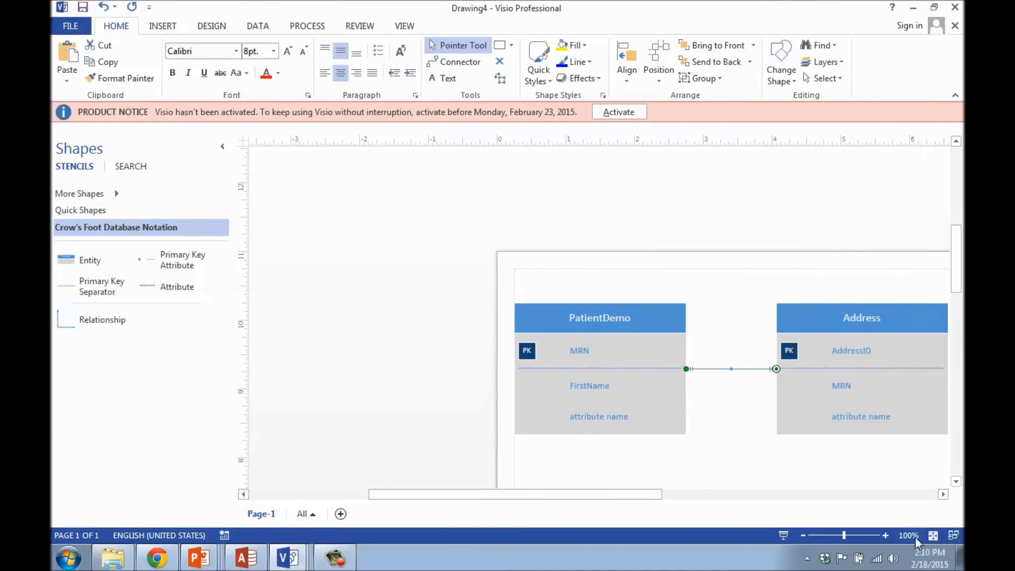
# Step: Set the end symbol of the connector, at the Address end, to 1 or more
pyautogui.click(885, 535)
pyautogui.moveTo(635, 497); pyautogui.dragTo(686, 512)
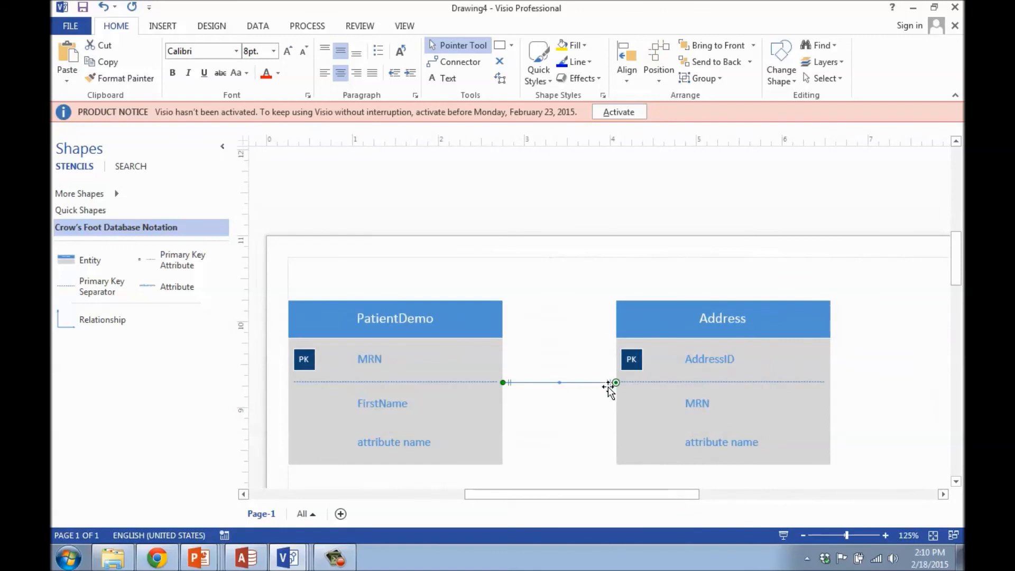
pyautogui.press('Escape')
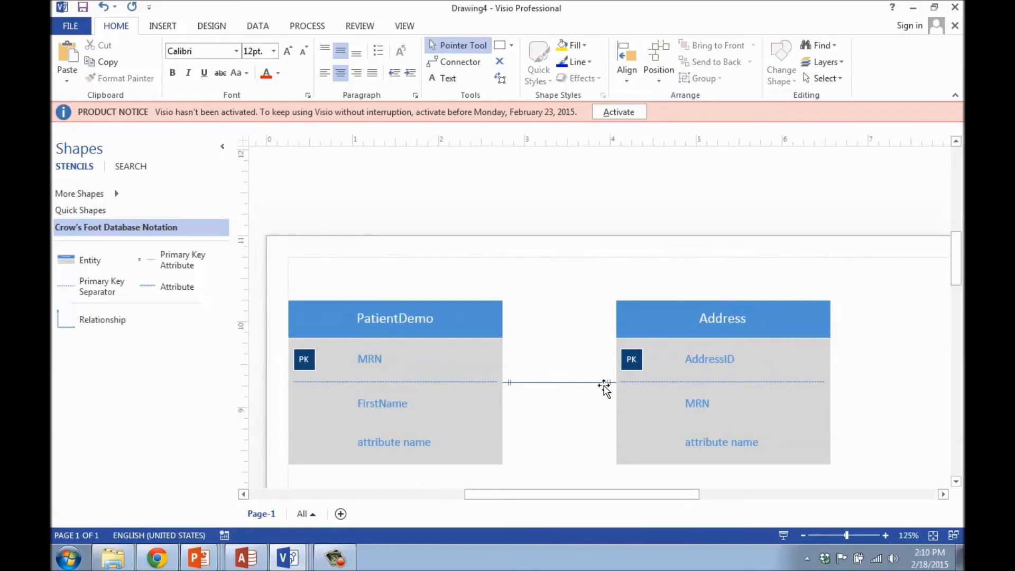
pyautogui.rightClick(603, 385)
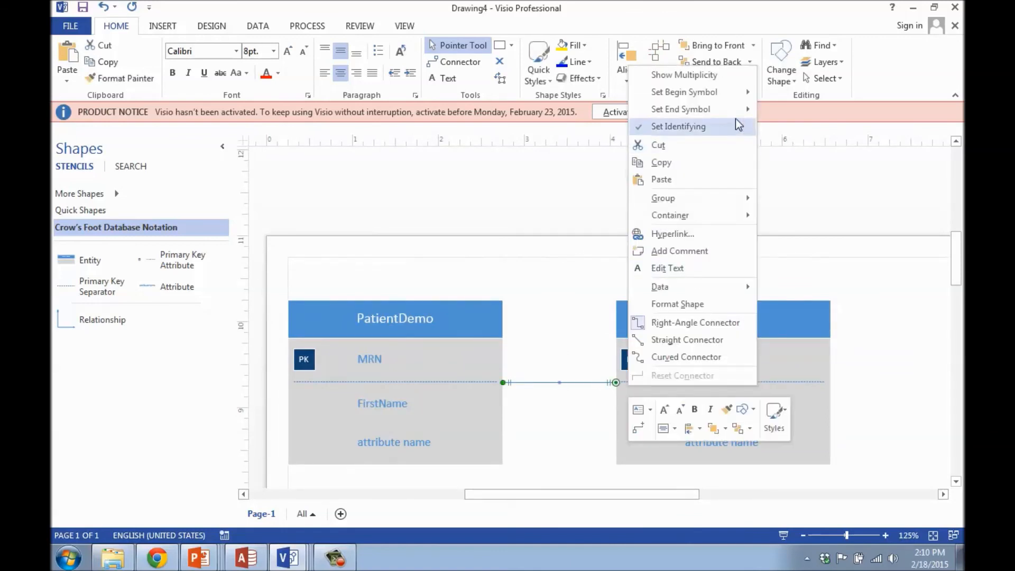
pyautogui.moveTo(741, 109)
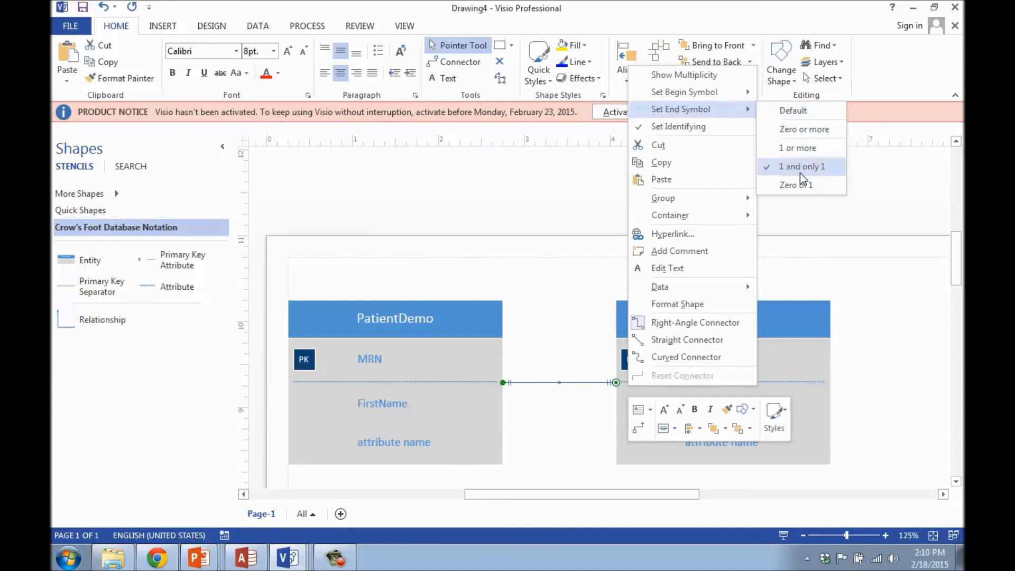
pyautogui.click(820, 153)
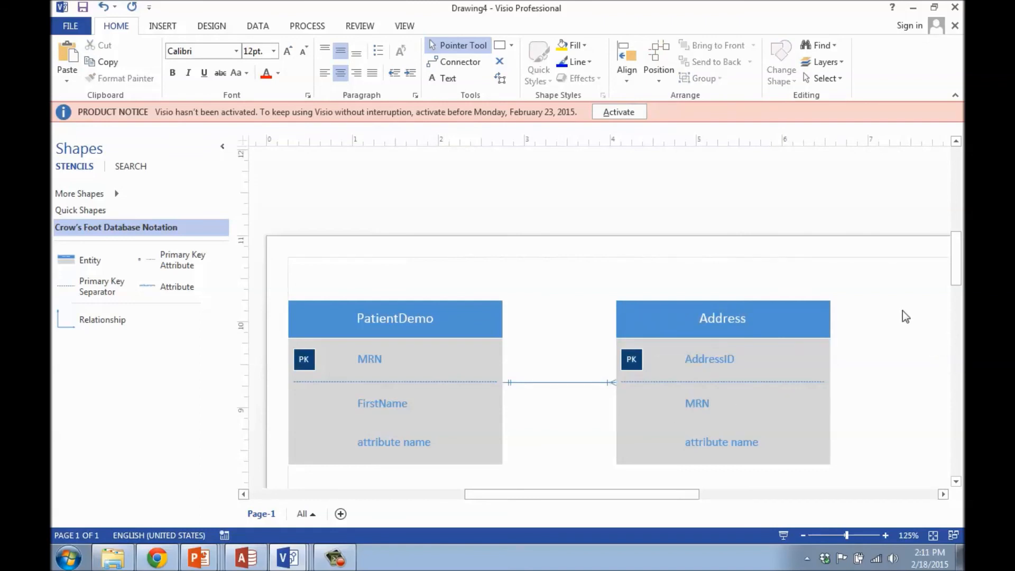
pyautogui.click(338, 557)
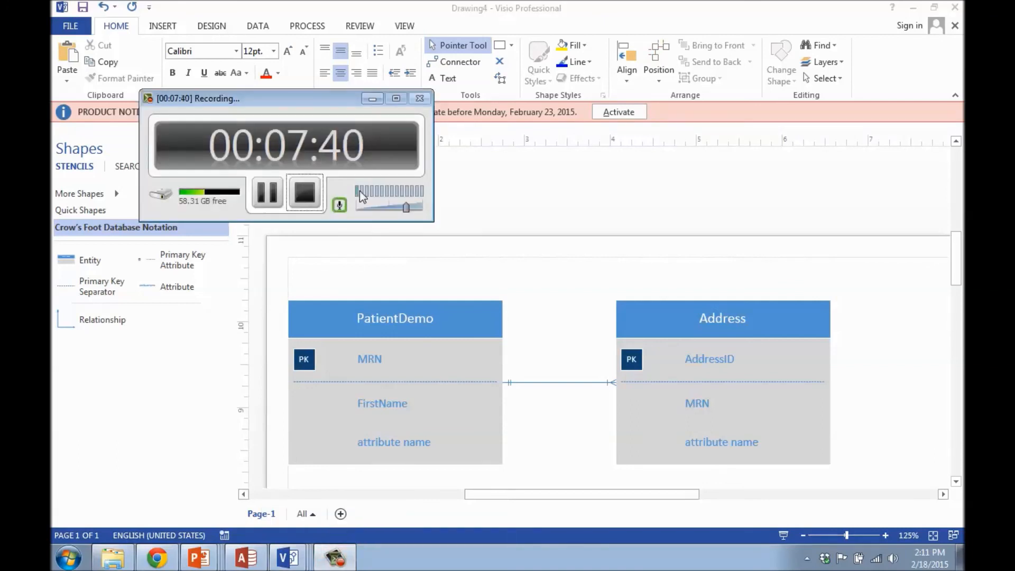